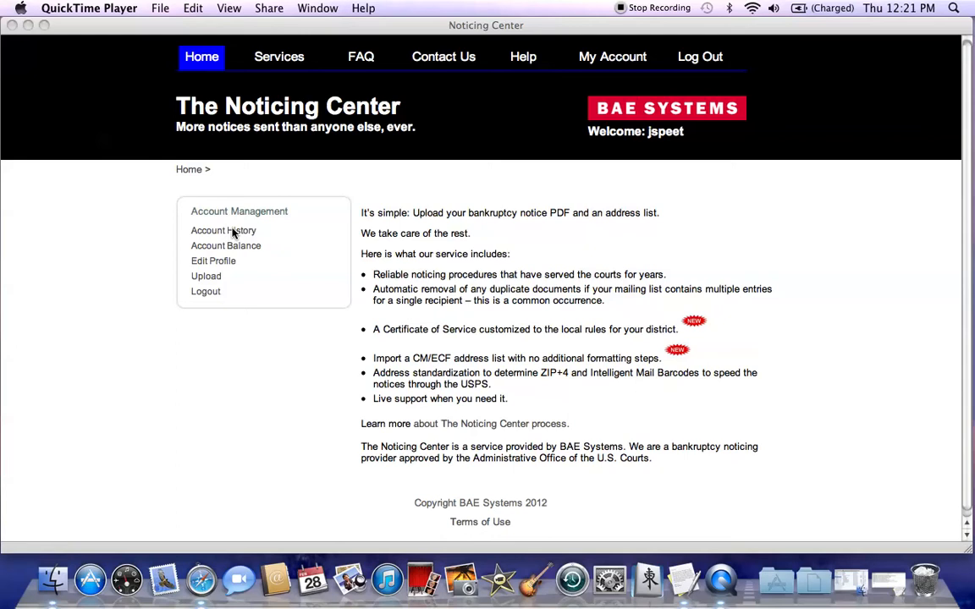
- Review the account history's pending, in-process and mailed notices, and view the certificate file Pc1312344banana4755.pdf
{"action": "left_click", "coordinate": [235, 234]}
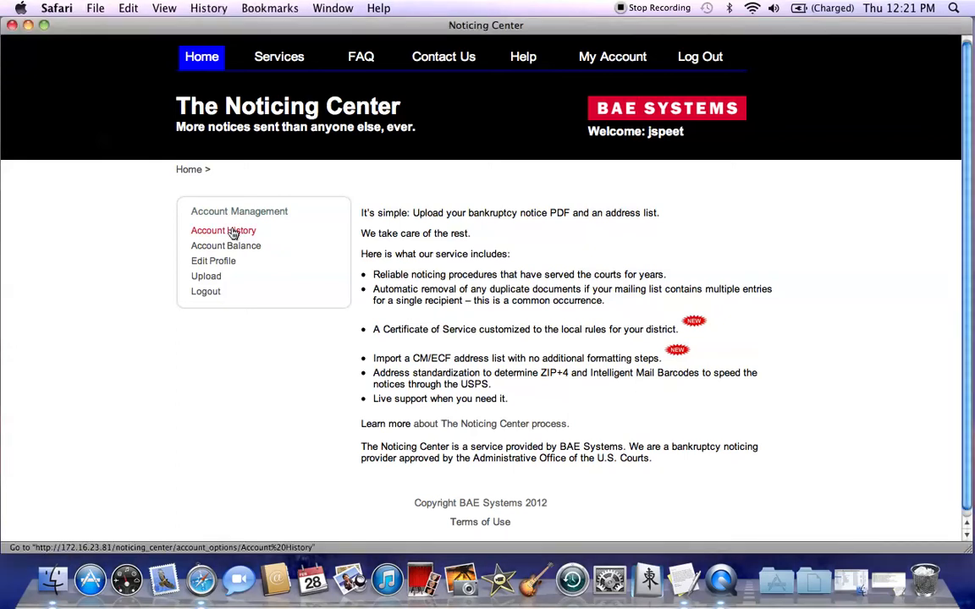
{"action": "left_click", "coordinate": [234, 234]}
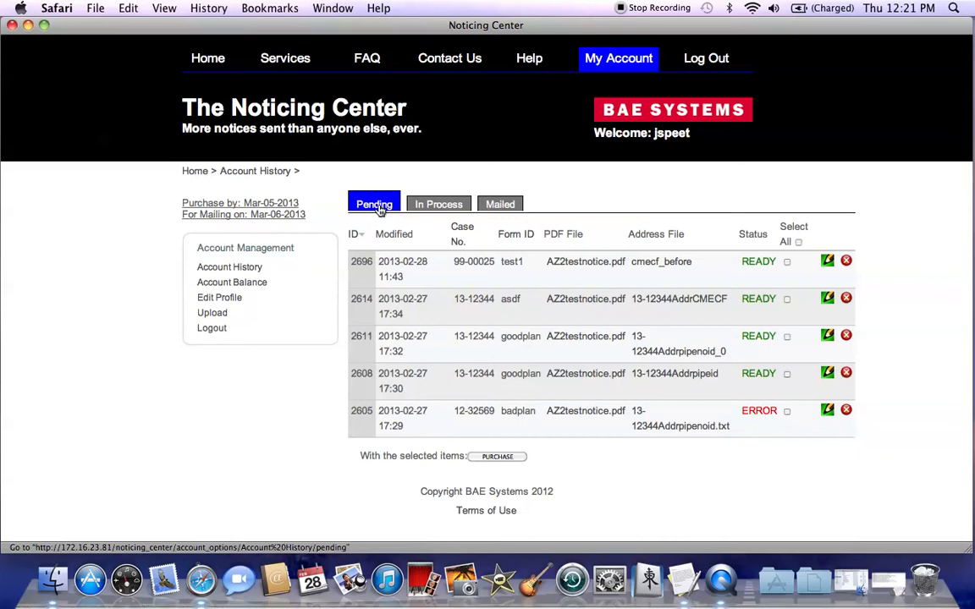
{"action": "left_click", "coordinate": [433, 207]}
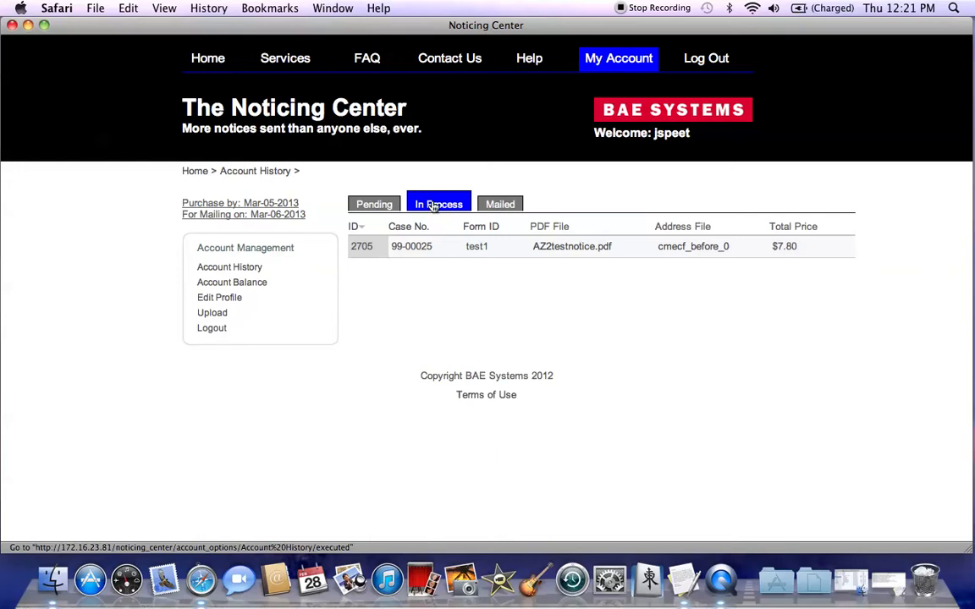
{"action": "left_click", "coordinate": [501, 206]}
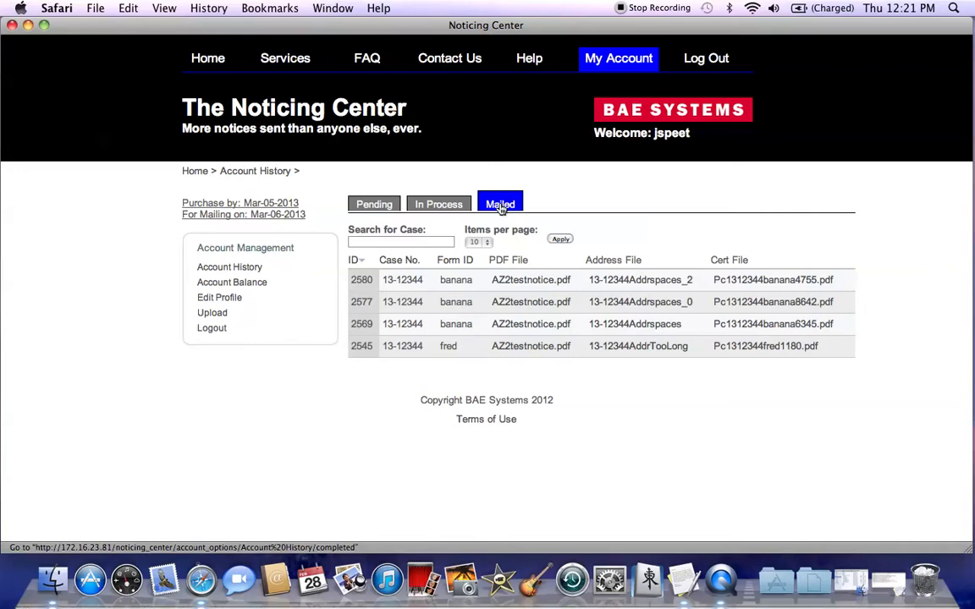
{"action": "left_click", "coordinate": [741, 282]}
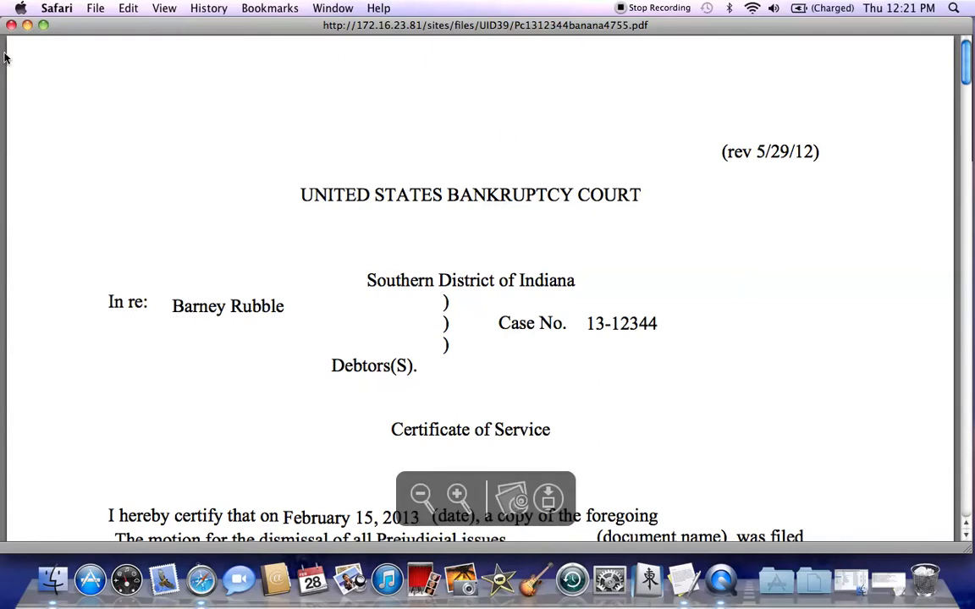
{"action": "left_click", "coordinate": [11, 25]}
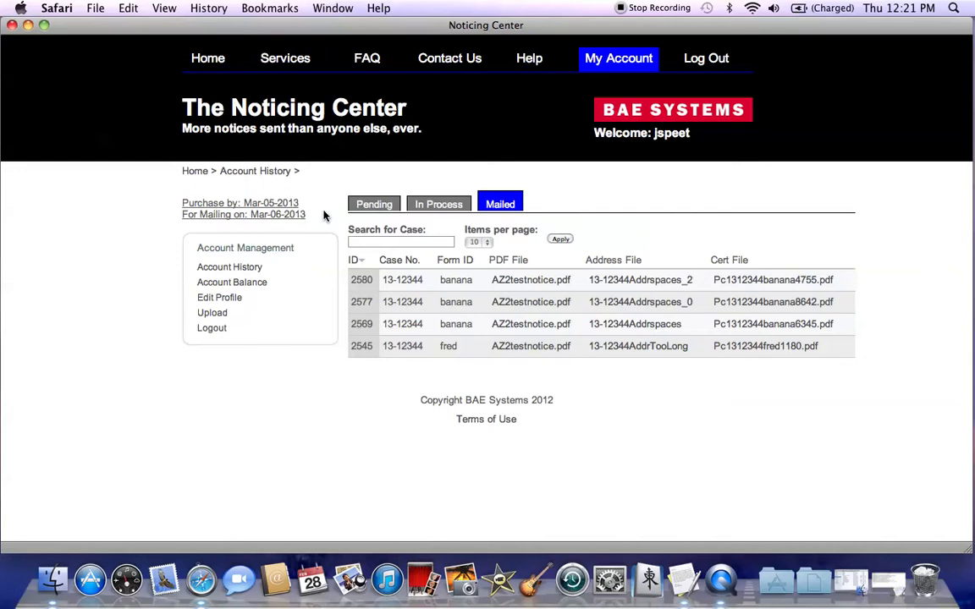
{"action": "left_click", "coordinate": [213, 314]}
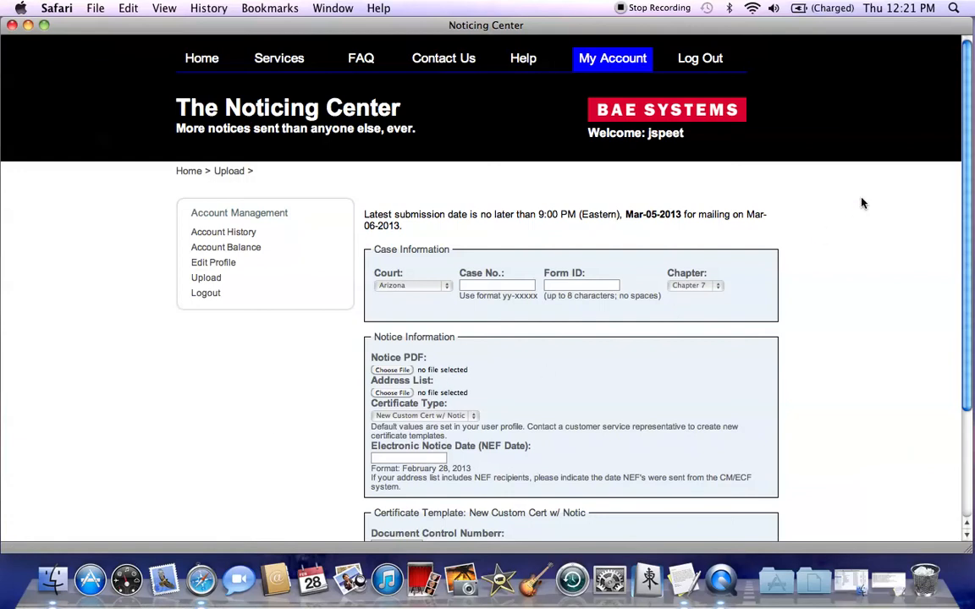
{"action": "left_click_drag", "start_coordinate": [968, 144], "coordinate": [970, 226]}
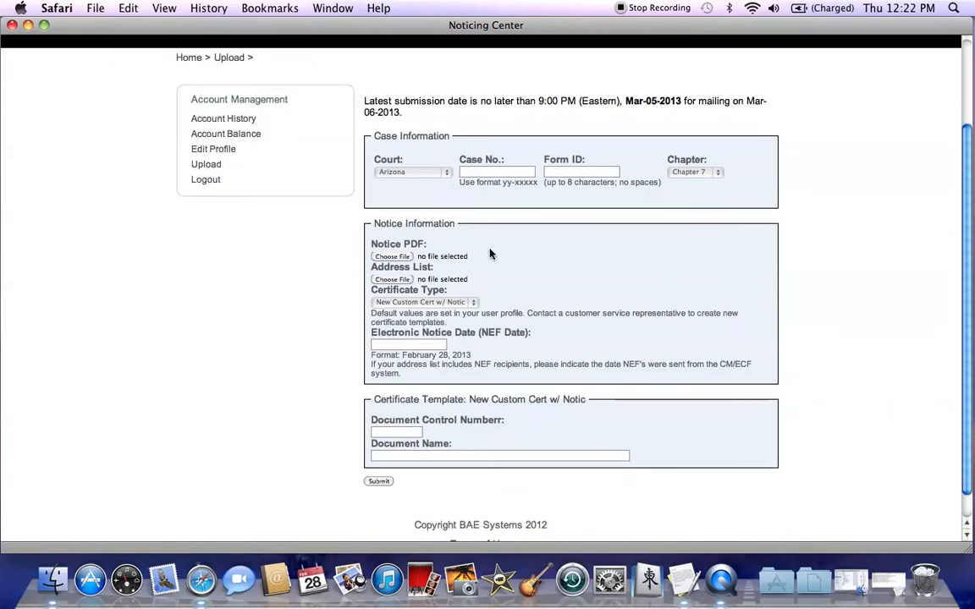
{"action": "left_click", "coordinate": [447, 173]}
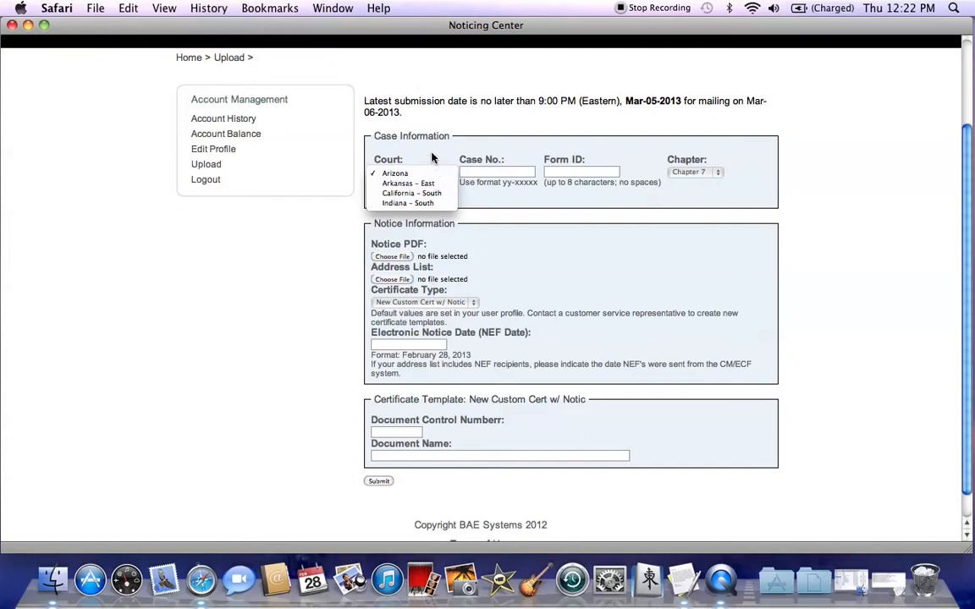
{"action": "left_click", "coordinate": [432, 158]}
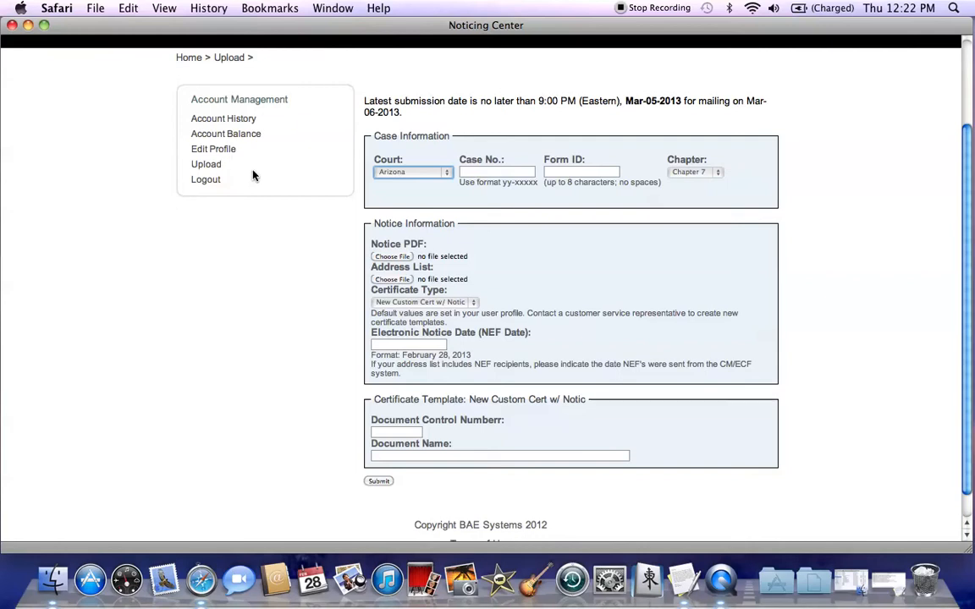
{"action": "left_click", "coordinate": [485, 172]}
{"action": "type", "text": "99"}
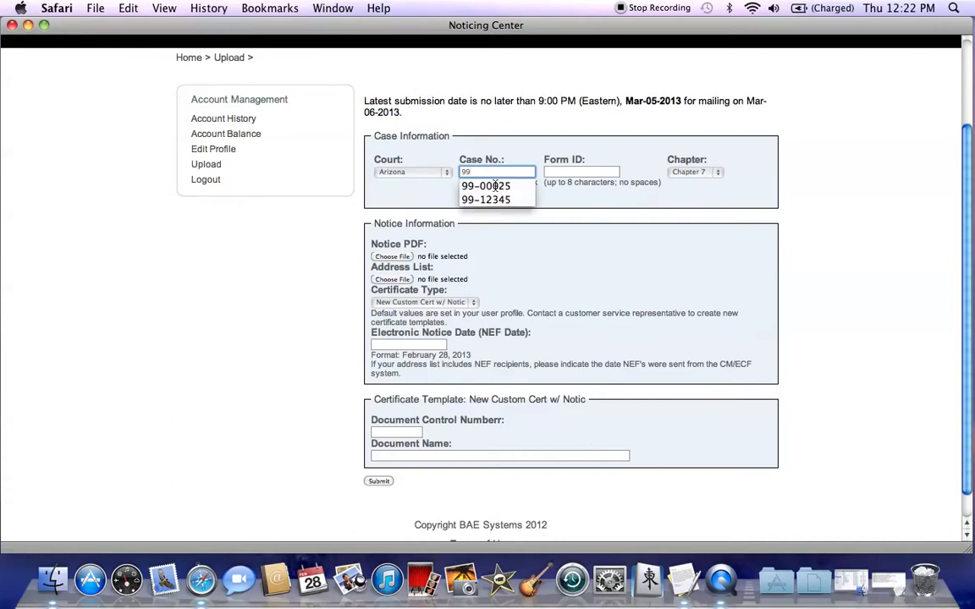
{"action": "key", "text": "Down"}
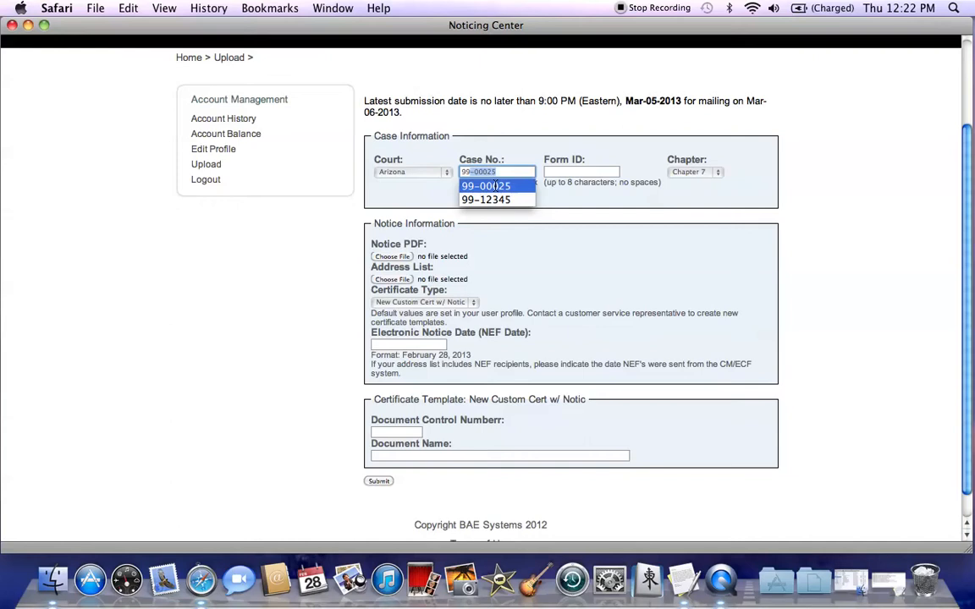
{"action": "left_click", "coordinate": [567, 188]}
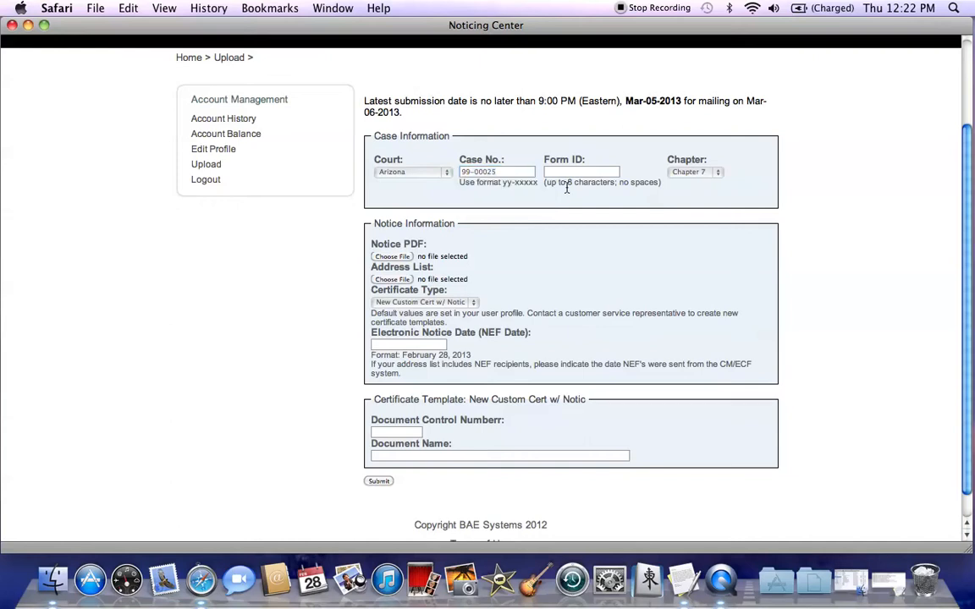
- Set the form ID to test1 and the bankruptcy chapter to Chapter 13
{"action": "left_click", "coordinate": [571, 170]}
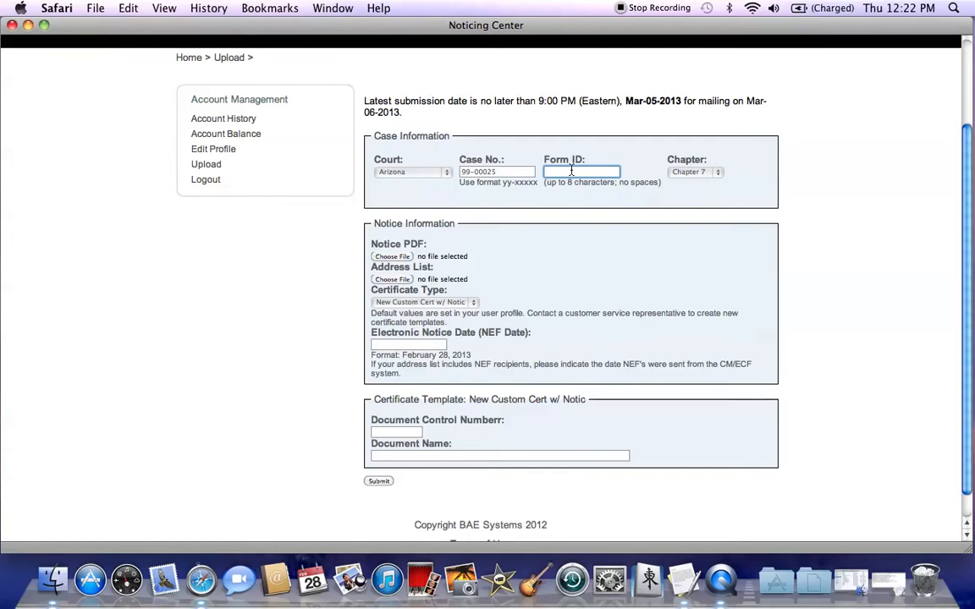
{"action": "type", "text": "terst"}
{"action": "key", "text": "BackSpace"}
{"action": "key", "text": "BackSpace"}
{"action": "type", "text": "st1"}
{"action": "left_click", "coordinate": [693, 172]}
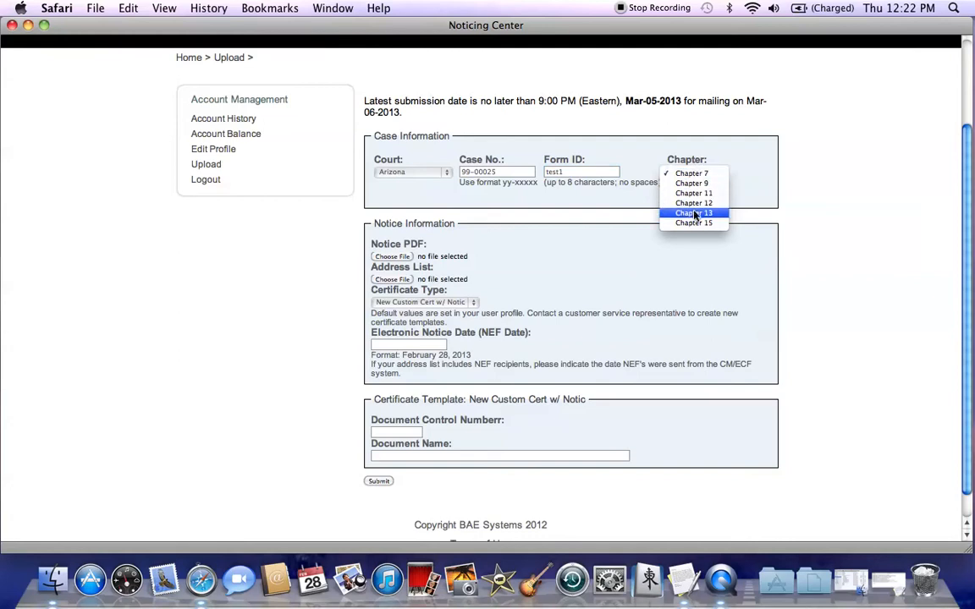
{"action": "left_click", "coordinate": [694, 212]}
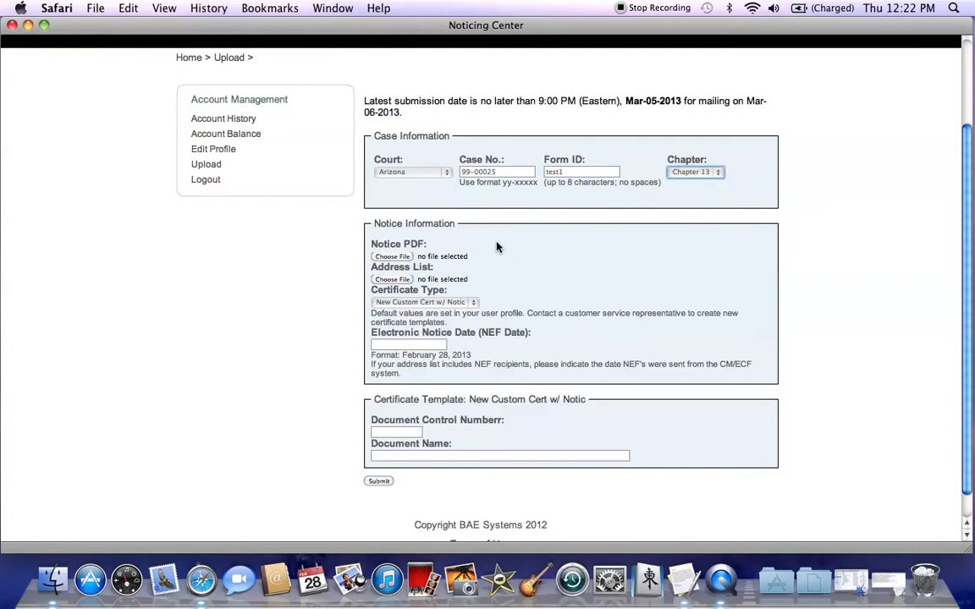
- Attach AZ2testnotice.pdf from the Documents folder as the notice PDF
{"action": "left_click", "coordinate": [392, 257]}
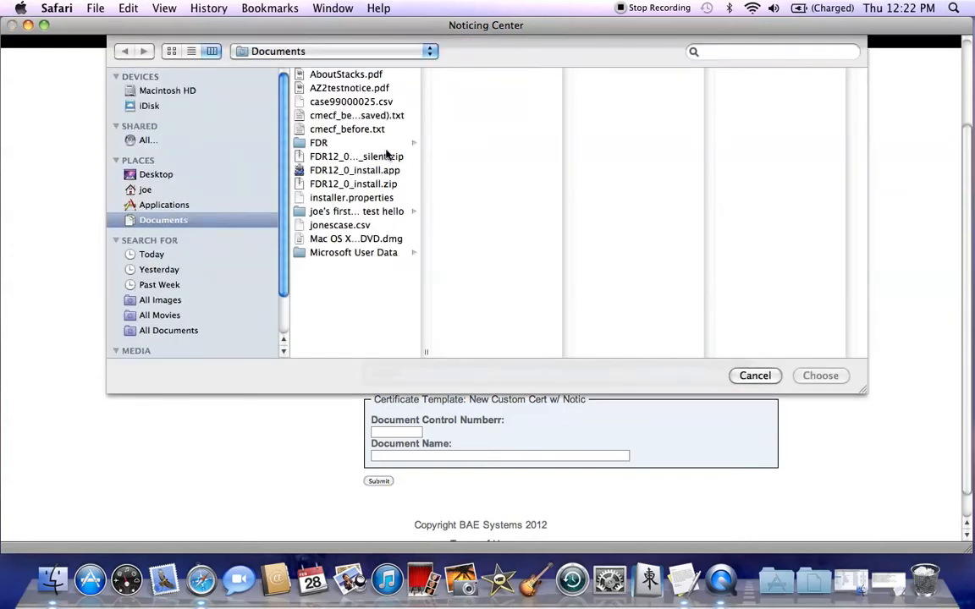
{"action": "left_click", "coordinate": [367, 91]}
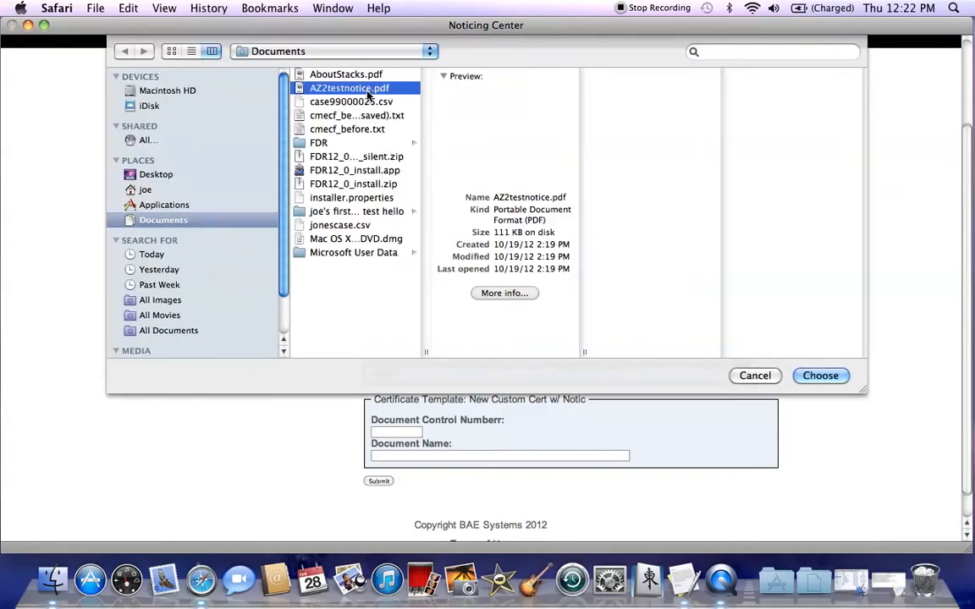
{"action": "left_click", "coordinate": [821, 376]}
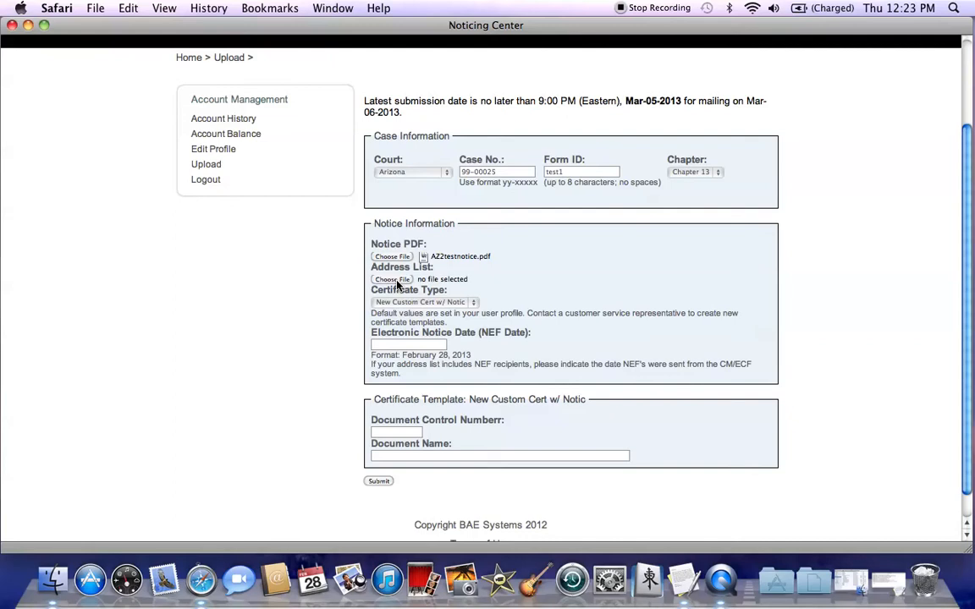
- Switch to TextEdit, review the address list in cmecf_before.txt, save the file and minimize its window
{"action": "left_click", "coordinate": [683, 581]}
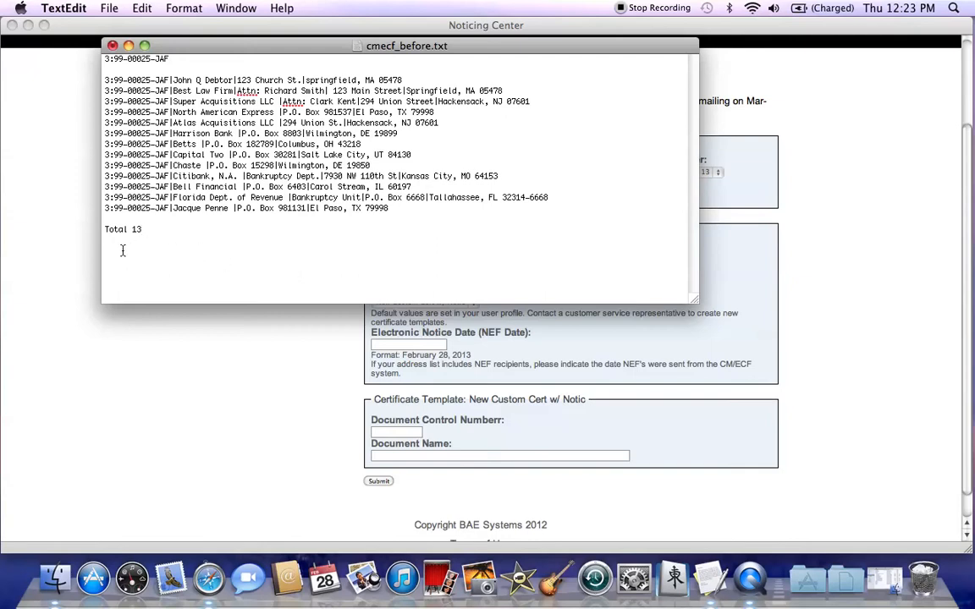
{"action": "left_click_drag", "start_coordinate": [118, 251], "coordinate": [94, 53]}
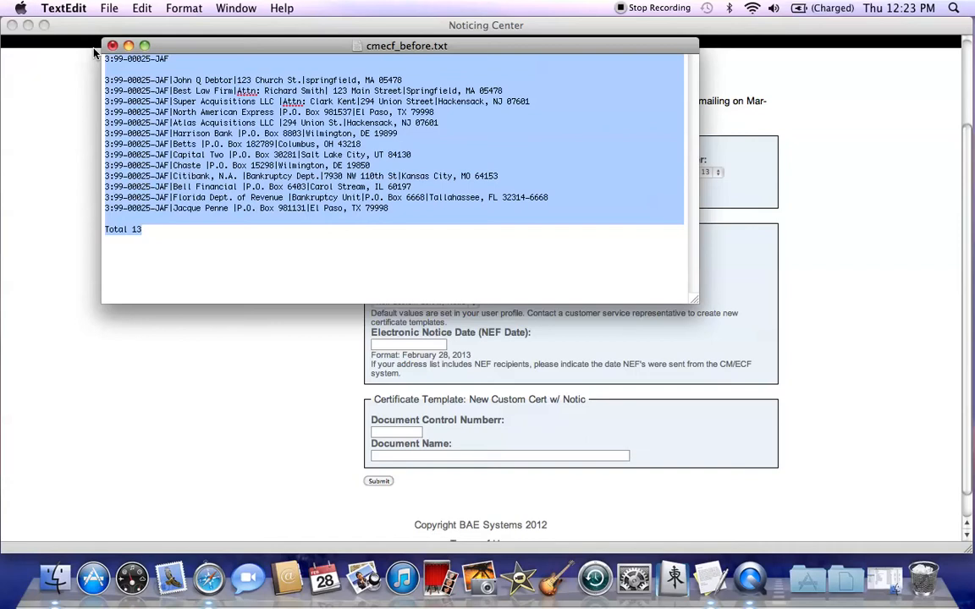
{"action": "key", "text": "Right"}
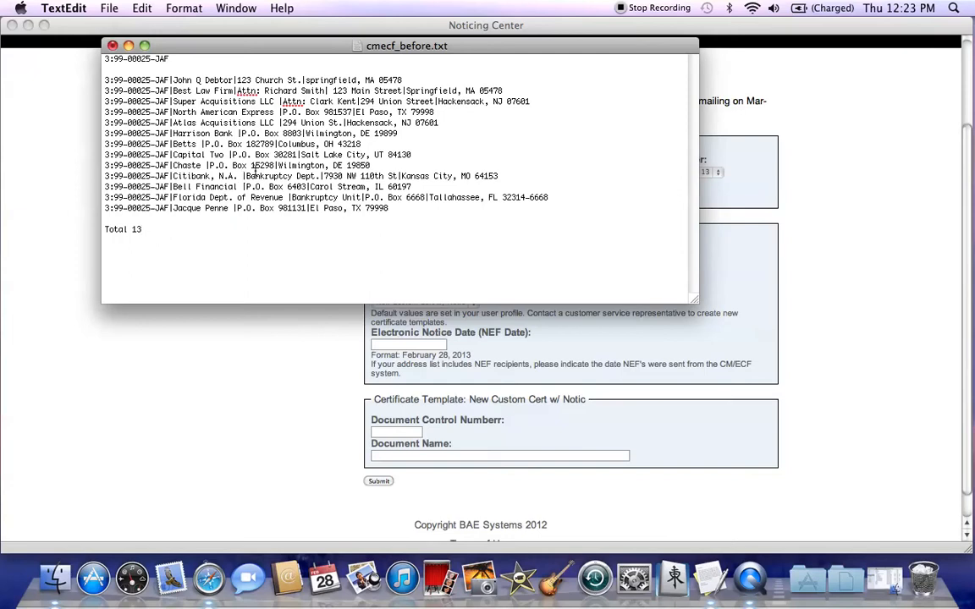
{"action": "left_click", "coordinate": [70, 11]}
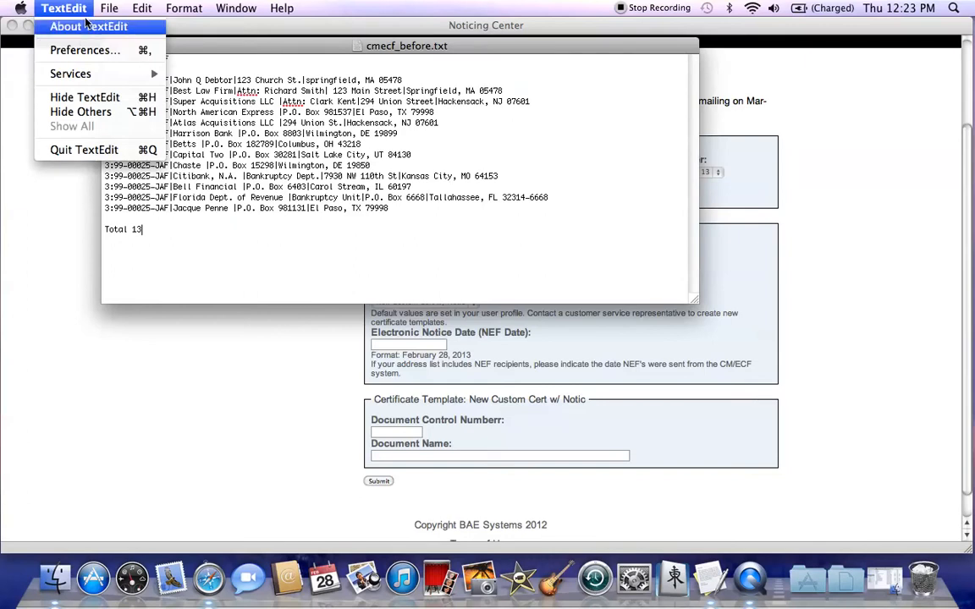
{"action": "mouse_move", "coordinate": [104, 12]}
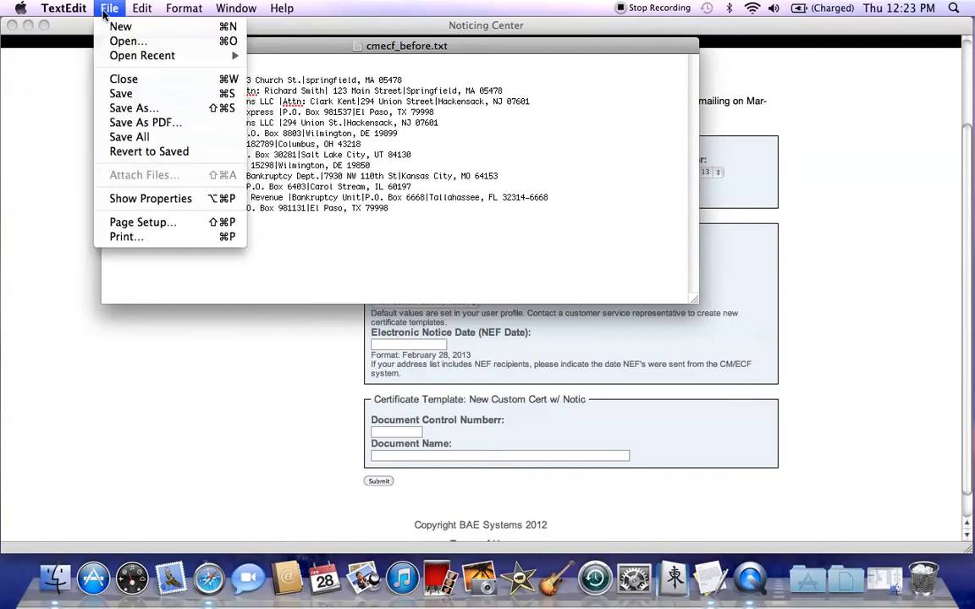
{"action": "left_click", "coordinate": [121, 94]}
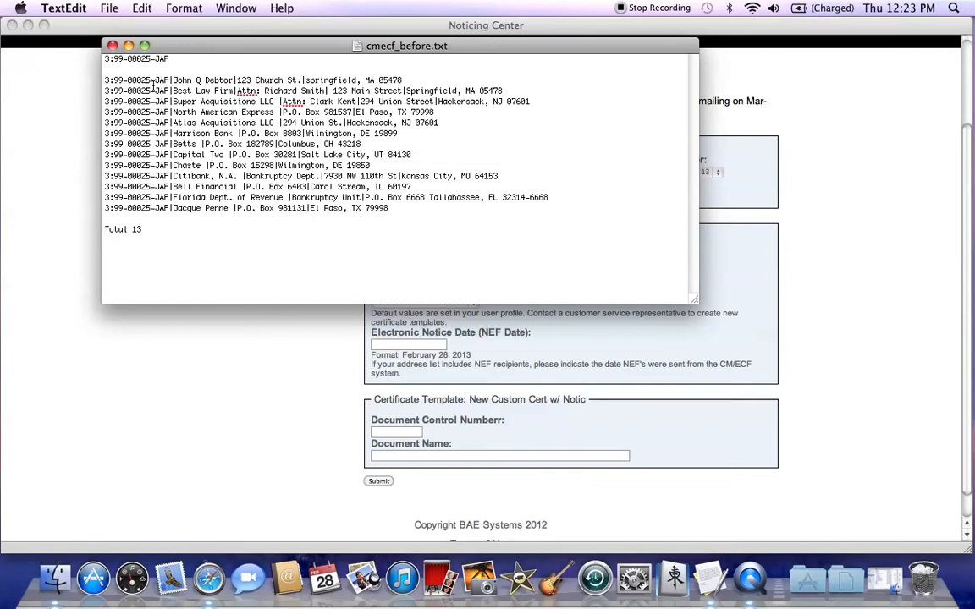
{"action": "left_click", "coordinate": [128, 47]}
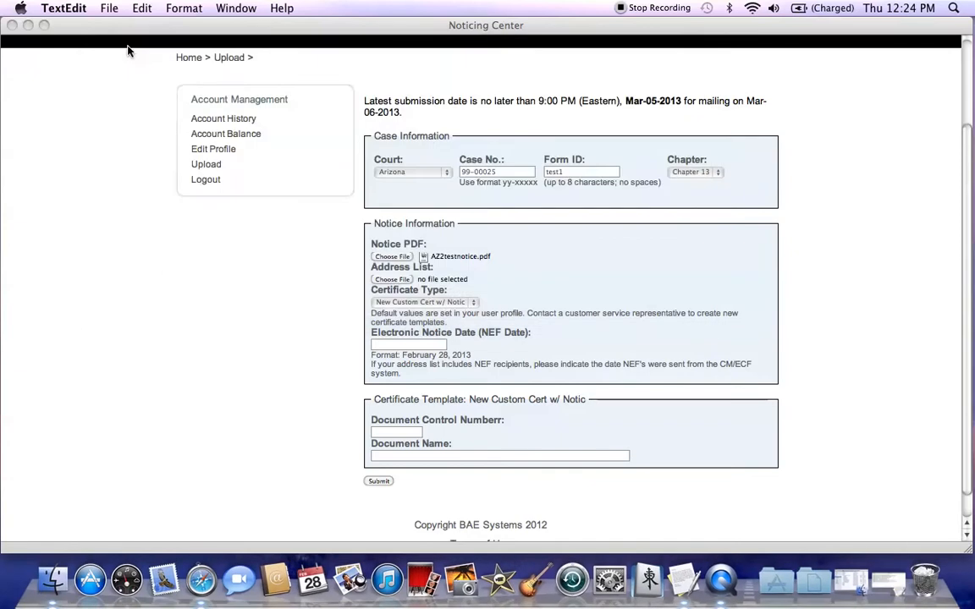
- Attach cmecf_before.txt from the Documents folder as the address list in the Noticing Center upload form
{"action": "left_click", "coordinate": [391, 285]}
{"action": "left_click", "coordinate": [391, 284]}
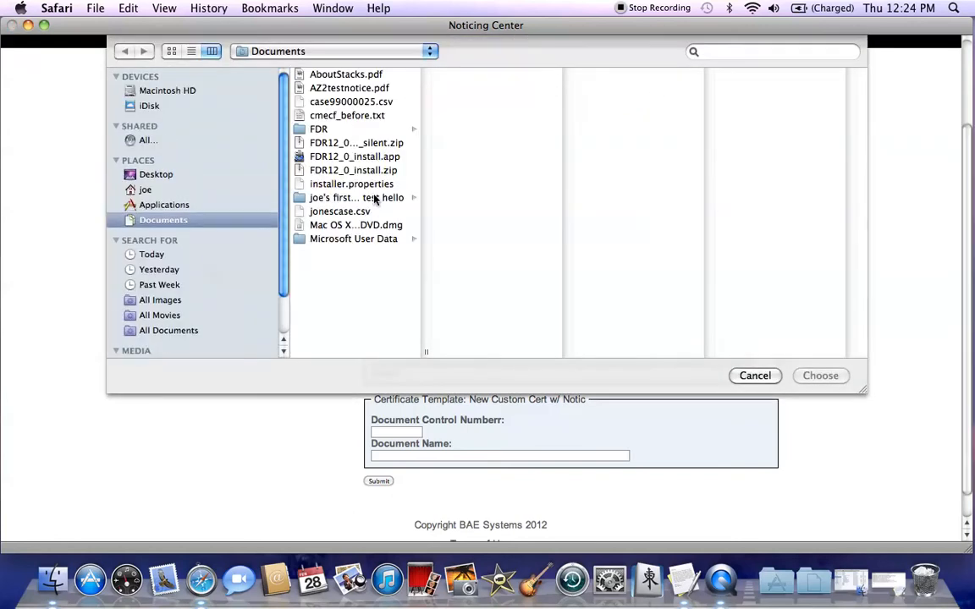
{"action": "left_click", "coordinate": [336, 116]}
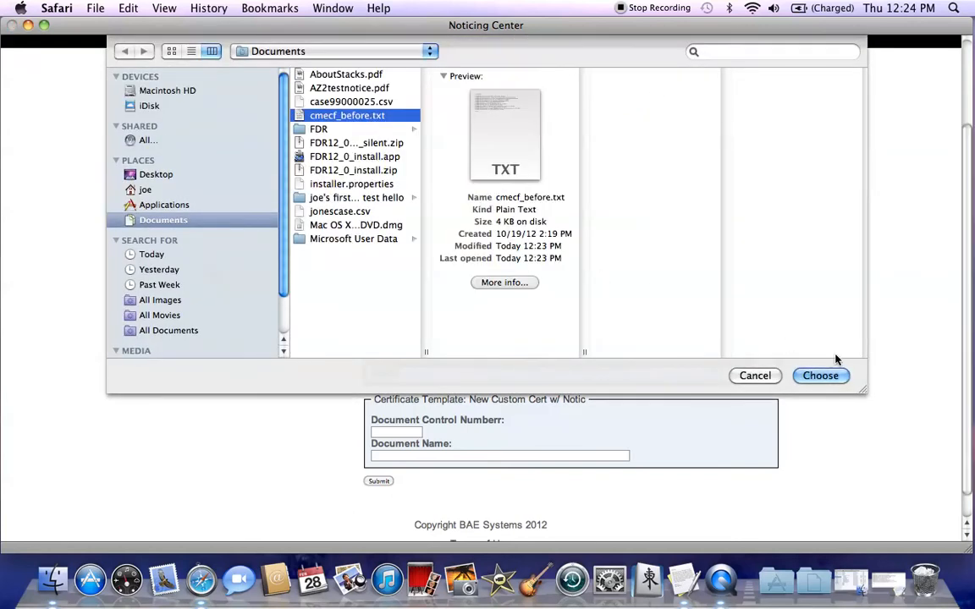
{"action": "left_click", "coordinate": [835, 377]}
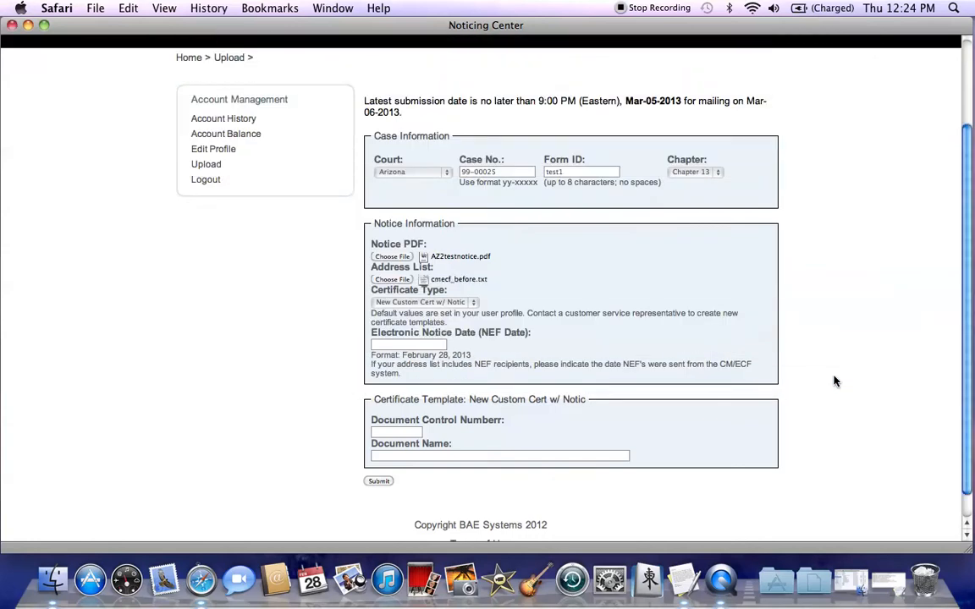
- Try Standard Certificate as the certificate type and return to New Custom Cert w/ Notic
{"action": "left_click", "coordinate": [475, 305]}
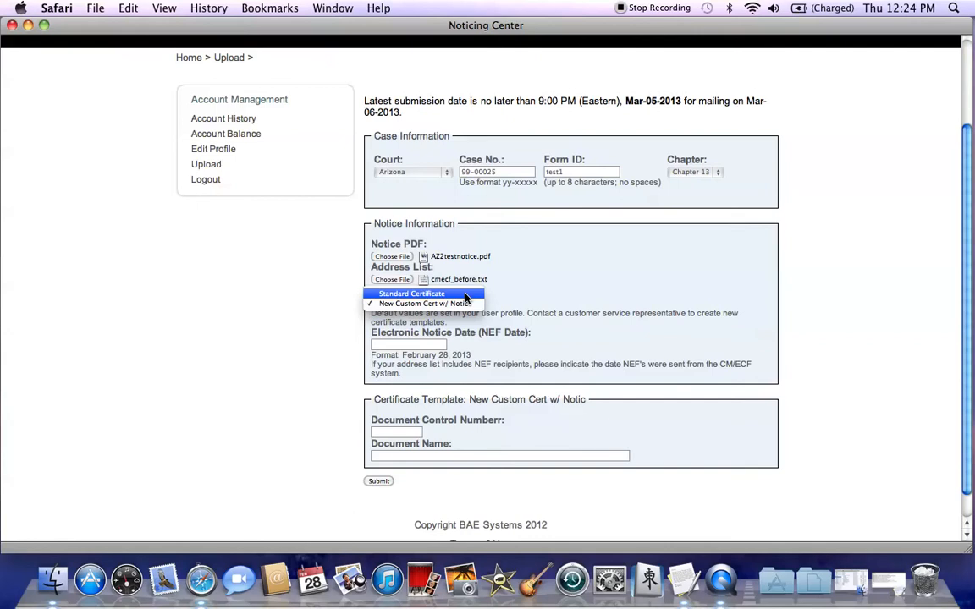
{"action": "left_click", "coordinate": [465, 294]}
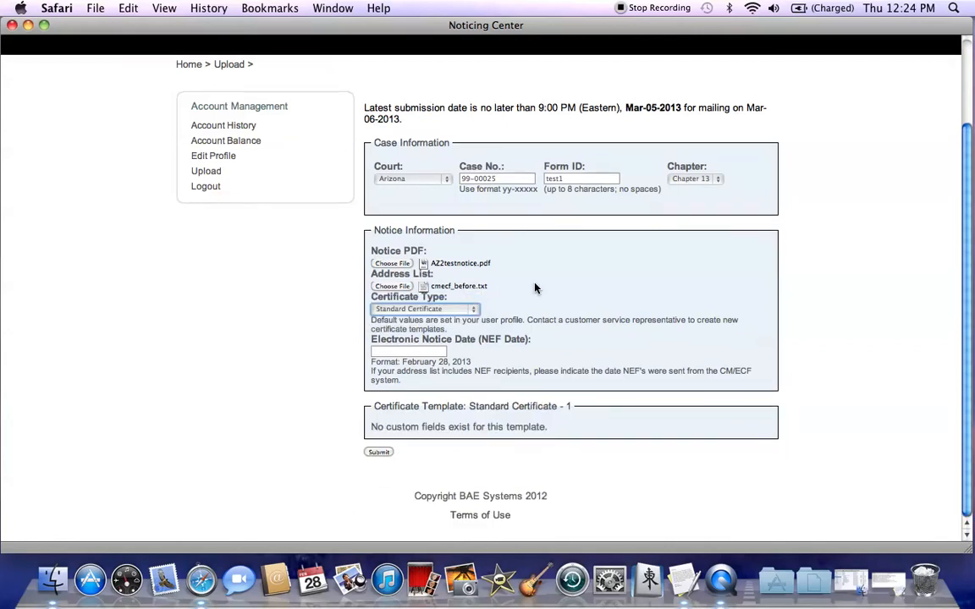
{"action": "left_click", "coordinate": [474, 310]}
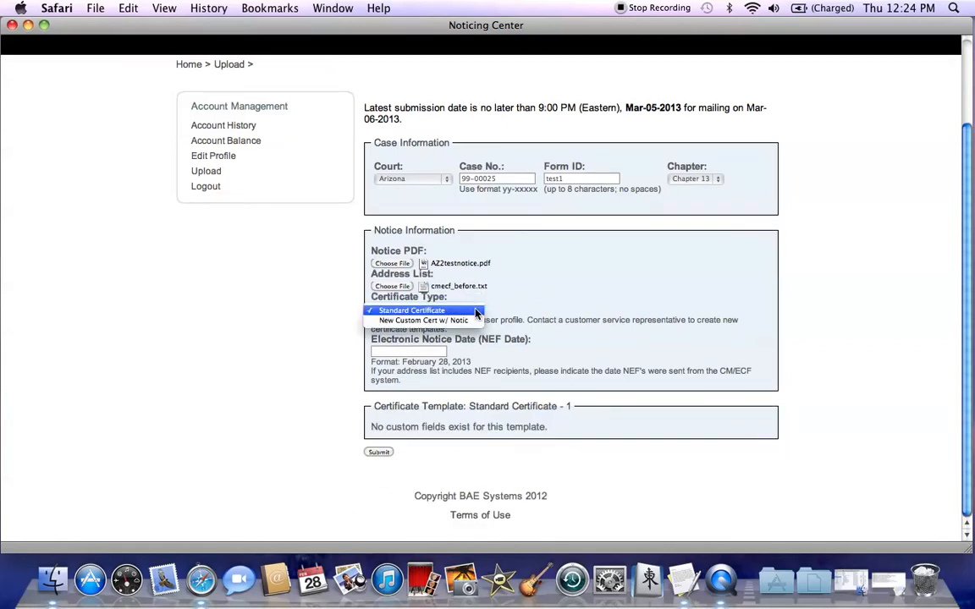
{"action": "left_click", "coordinate": [466, 321]}
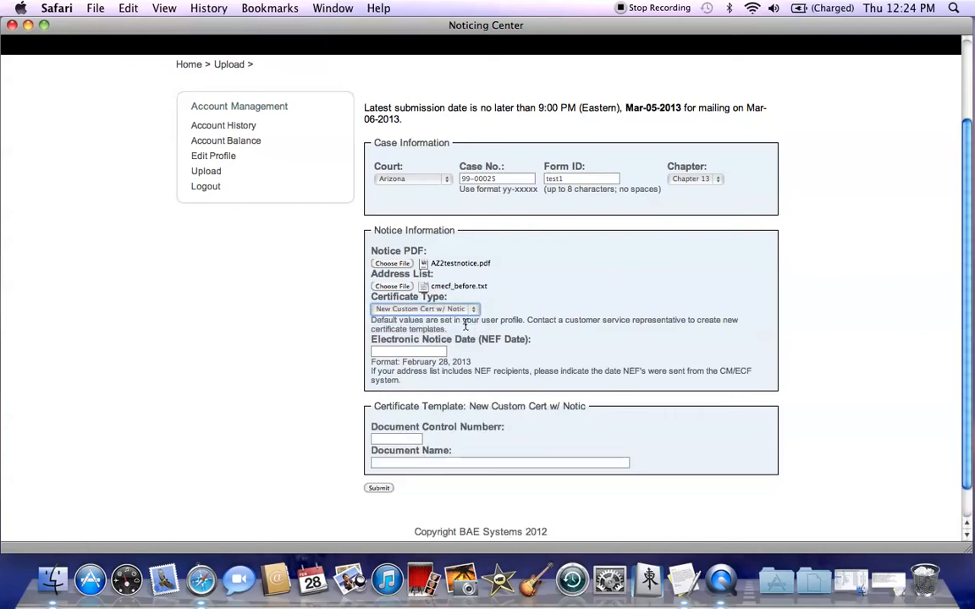
- Set the electronic notice date (NEF date) to February 28, 2013
{"action": "left_click", "coordinate": [427, 354]}
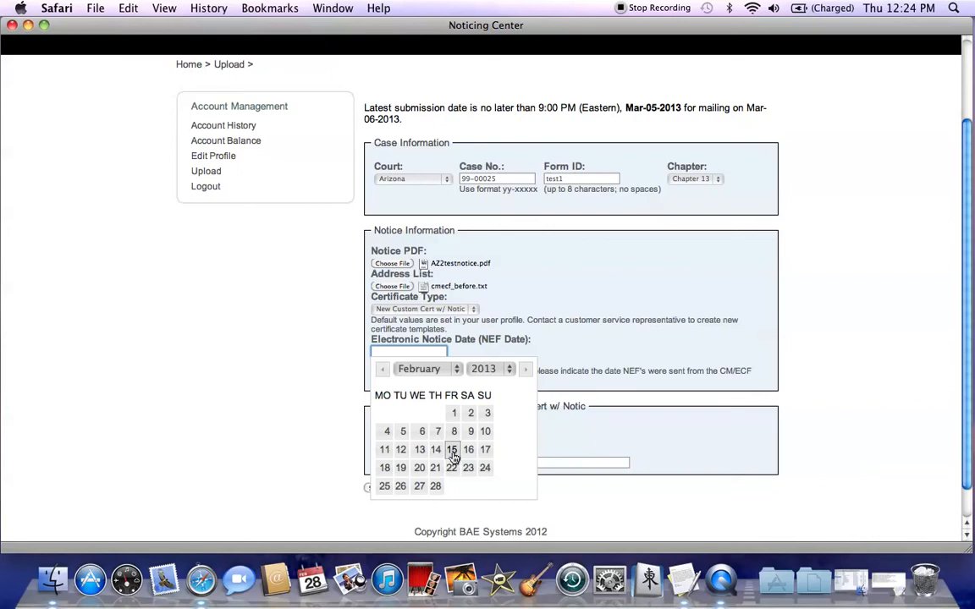
{"action": "left_click", "coordinate": [435, 487]}
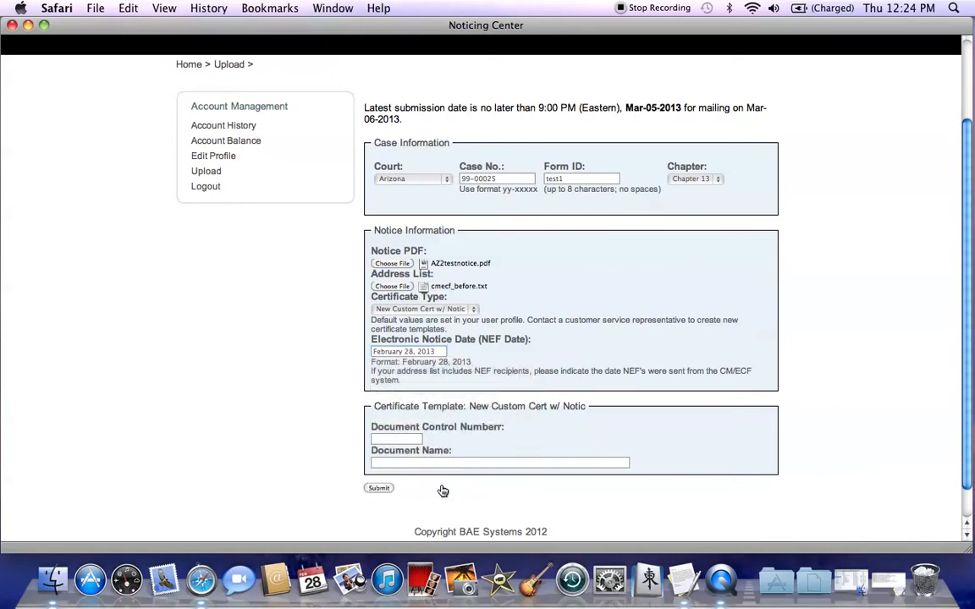
- Set the document control number to JTS1 and the document name to Motion for Dismissal, and submit the upload form
{"action": "left_click", "coordinate": [404, 440]}
{"action": "type", "text": "JTS1"}
{"action": "left_click", "coordinate": [400, 464]}
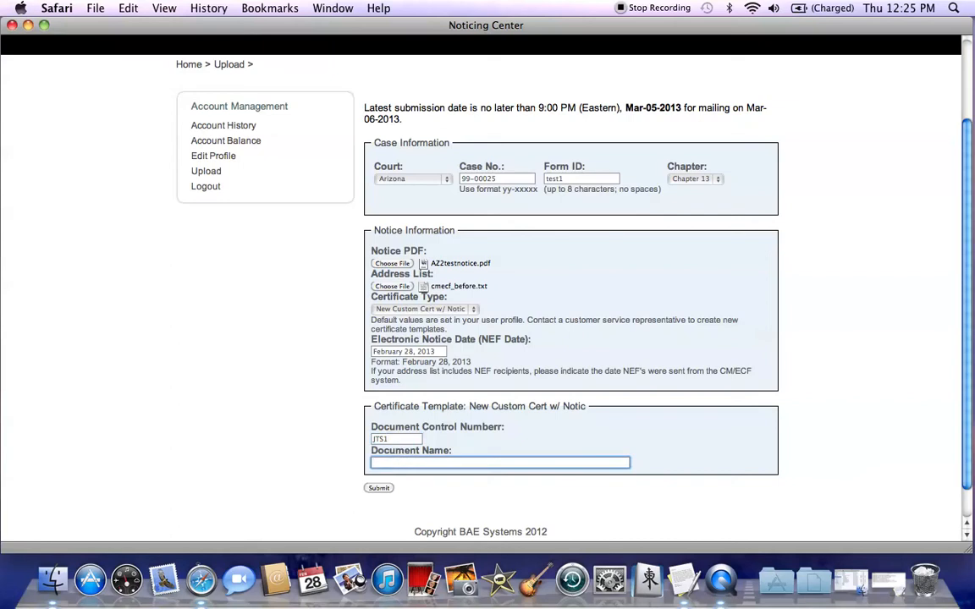
{"action": "type", "text": "Motion for Dismissal"}
{"action": "left_click", "coordinate": [379, 489]}
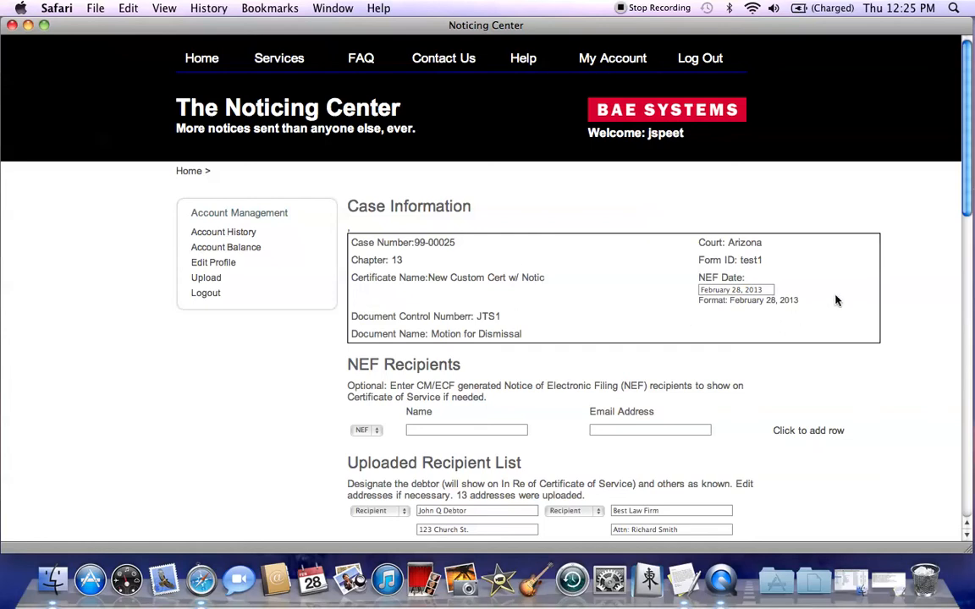
- Enter "mr. attorney" as the first NEF recipient's name and fill in the recipient's e-mail address
{"action": "scroll", "coordinate": [969, 197], "scroll_direction": "down", "scroll_amount": 5}
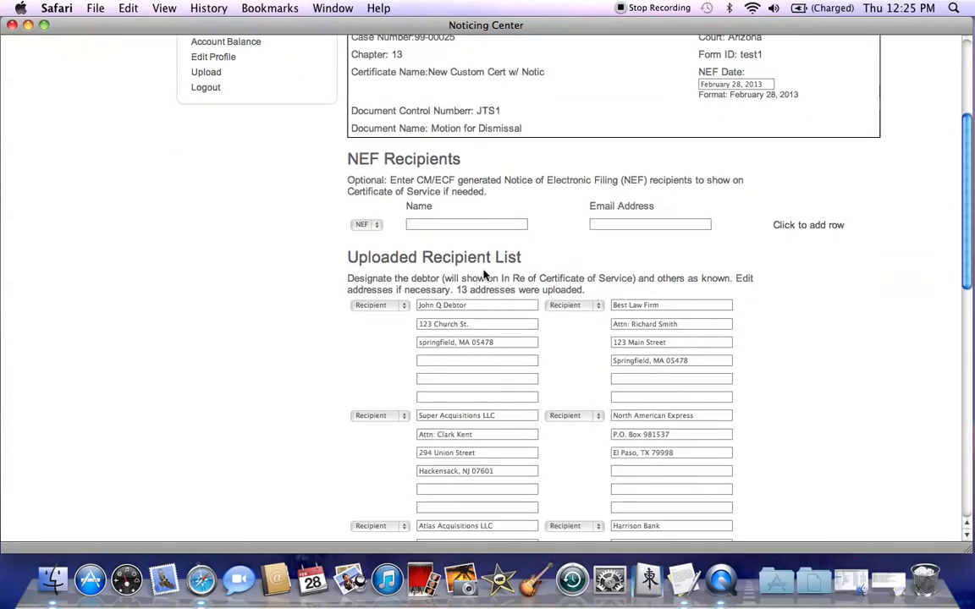
{"action": "left_click", "coordinate": [472, 225]}
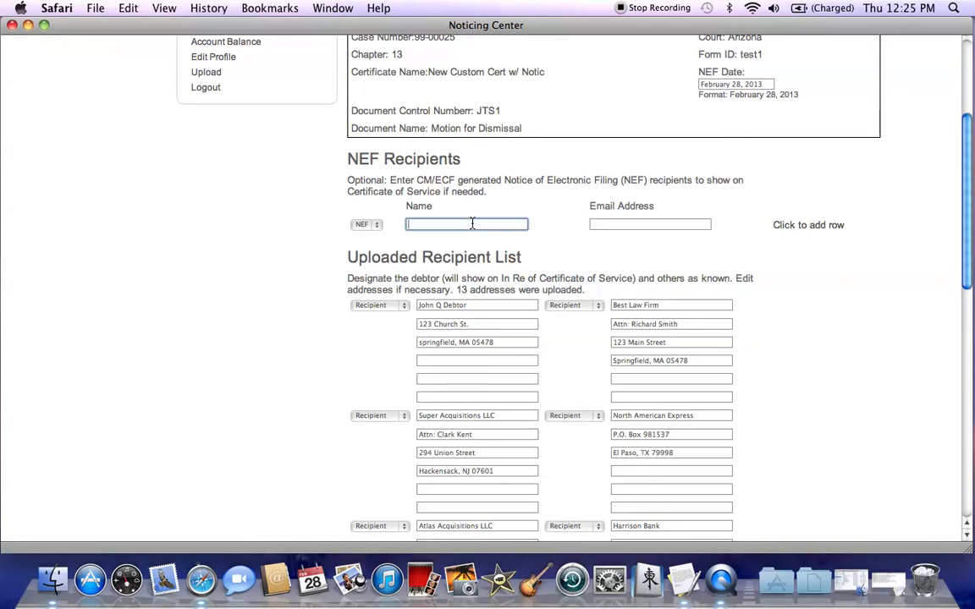
{"action": "type", "text": "n"}
{"action": "key", "text": "BackSpace"}
{"action": "type", "text": "mr. attorney"}
{"action": "key", "text": "Tab"}
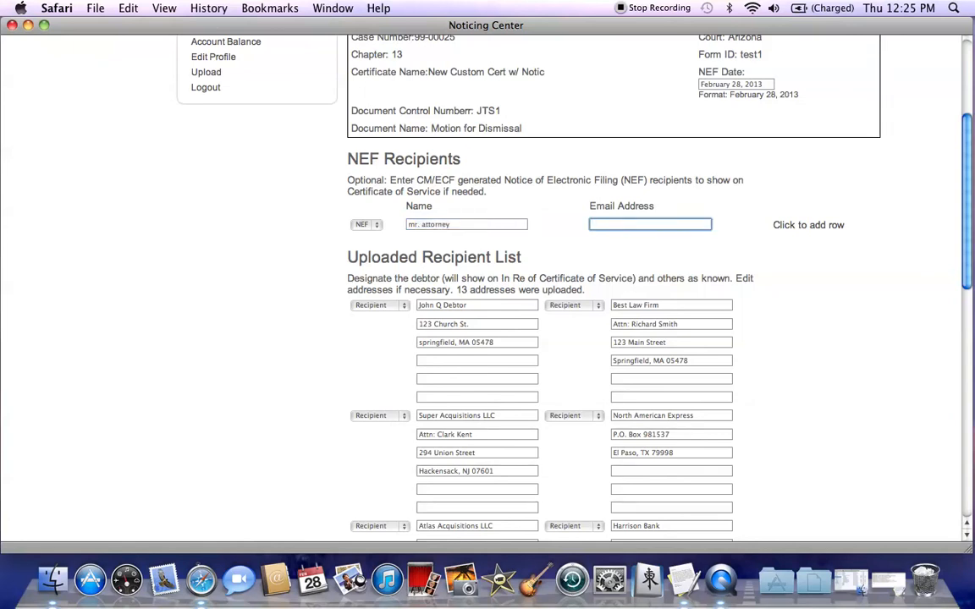
- Add a second NEF recipient row, name it ust and fill in its e-mail address
{"action": "left_click", "coordinate": [804, 225]}
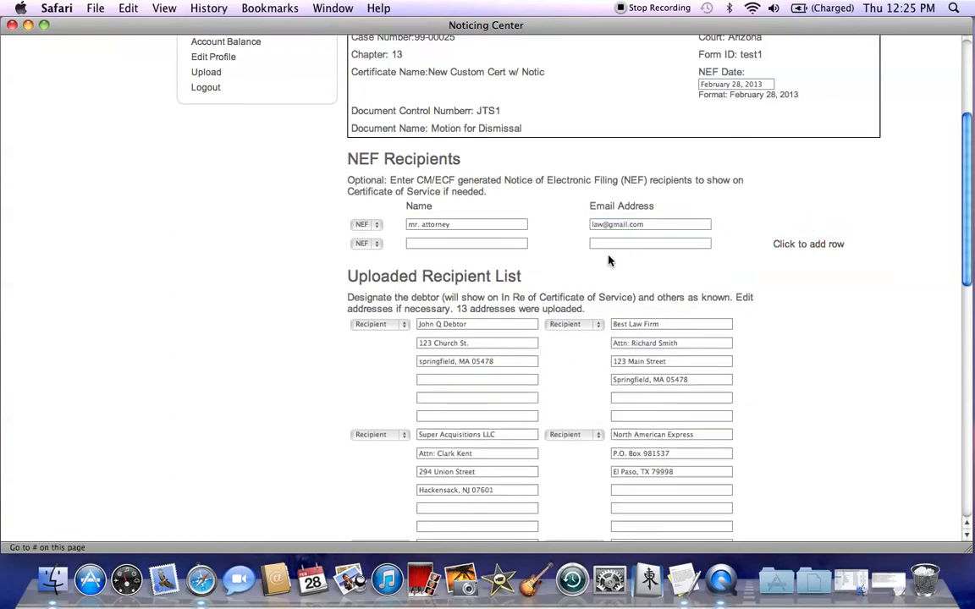
{"action": "left_click", "coordinate": [465, 244]}
{"action": "type", "text": "u"}
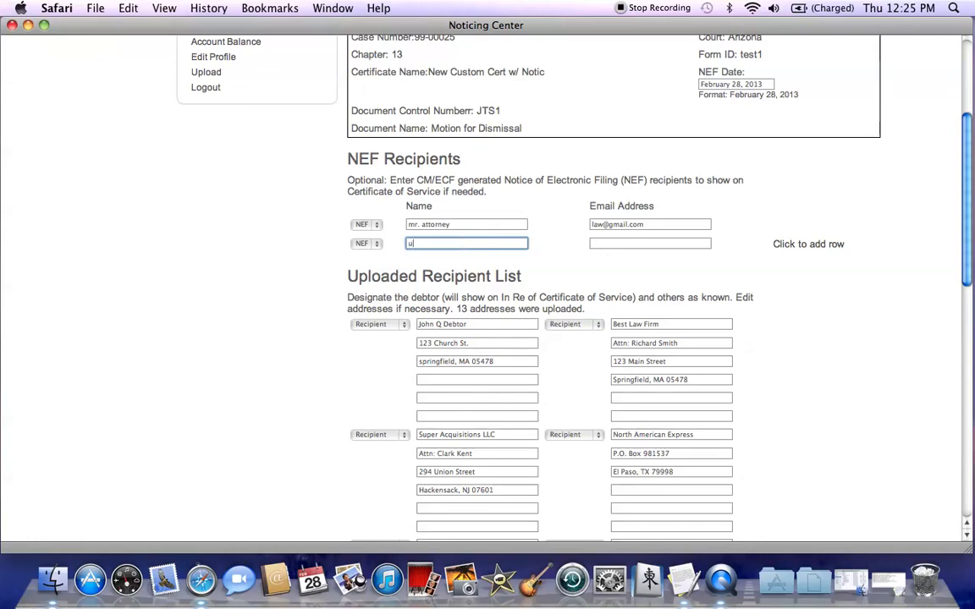
{"action": "type", "text": "st"}
{"action": "left_click", "coordinate": [612, 246]}
{"action": "type", "text": "ust"}
{"action": "left_click", "coordinate": [661, 282]}
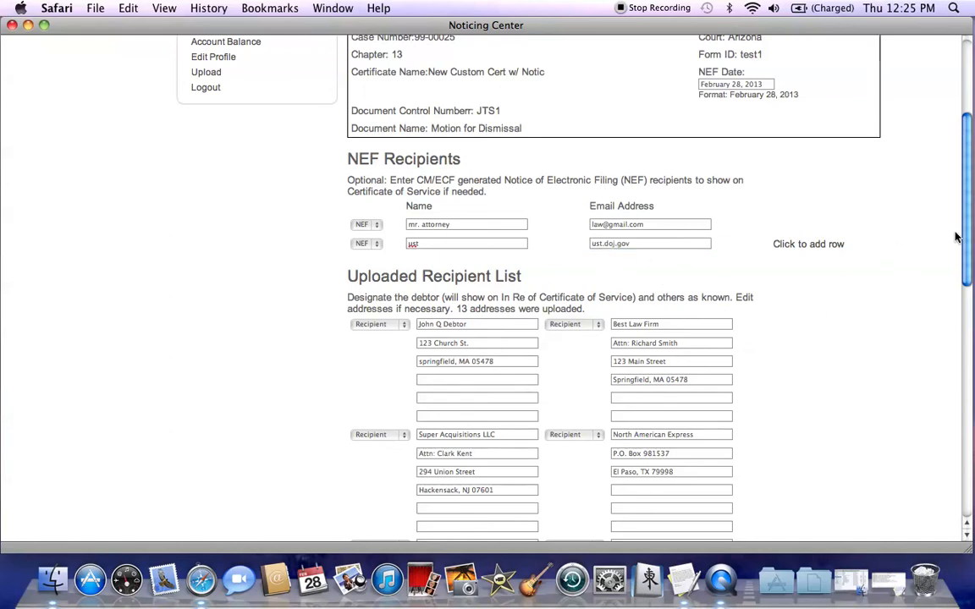
- Designate the first uploaded address as Debtor and Best Law Firm as Attorney, and save and validate the recipient list
{"action": "left_click_drag", "start_coordinate": [967, 244], "coordinate": [970, 300]}
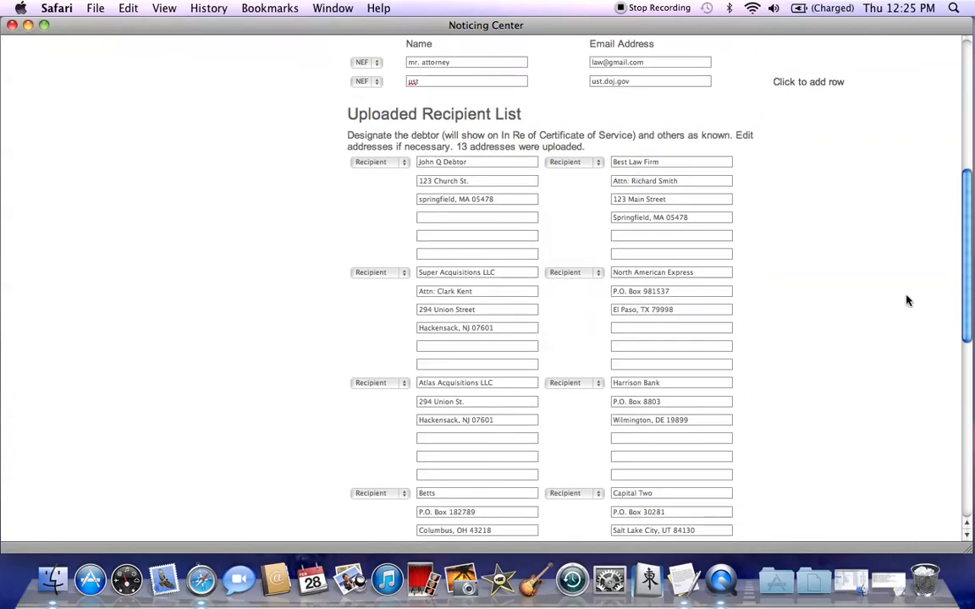
{"action": "left_click", "coordinate": [403, 164]}
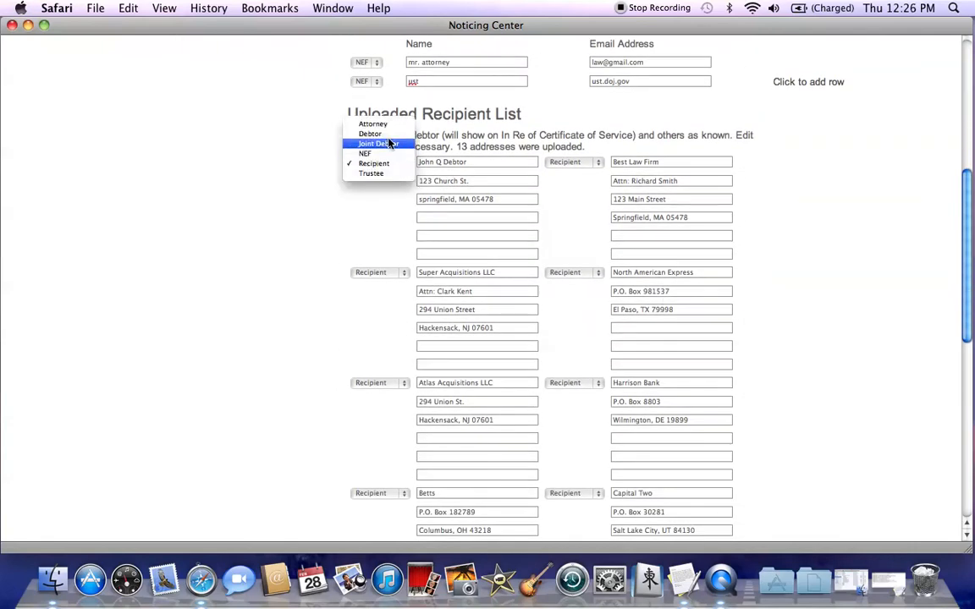
{"action": "left_click", "coordinate": [389, 136]}
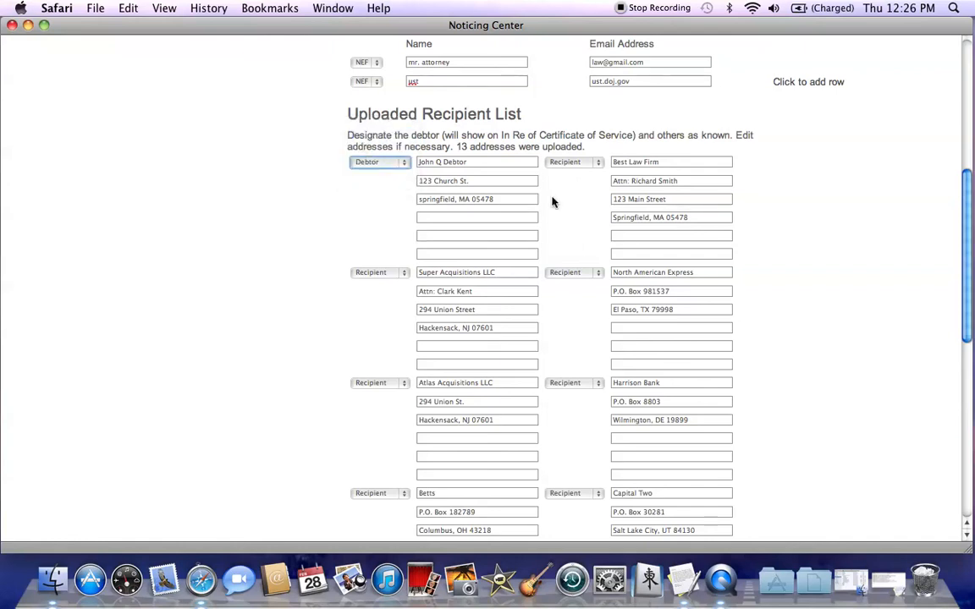
{"action": "left_click", "coordinate": [599, 164]}
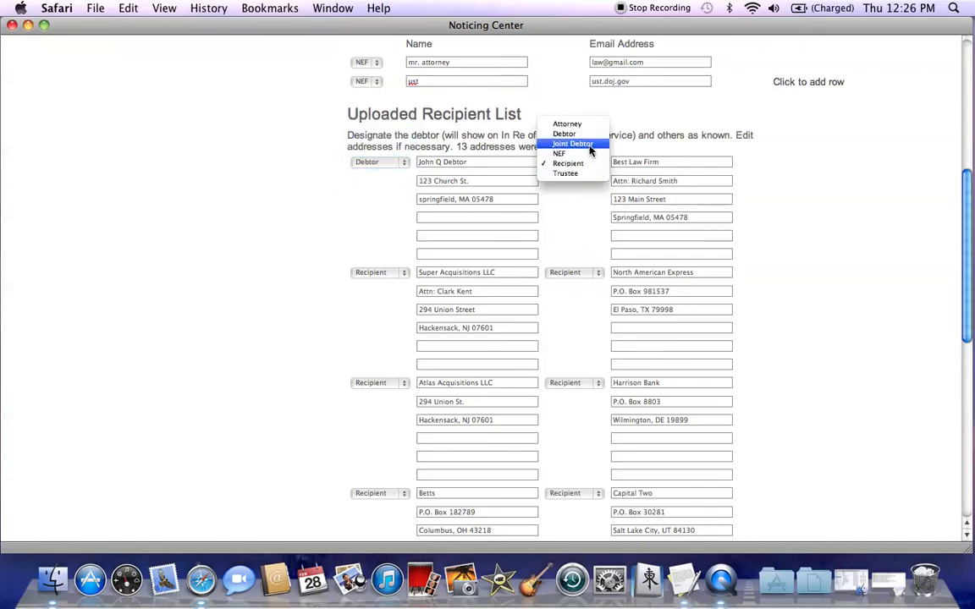
{"action": "left_click", "coordinate": [583, 126]}
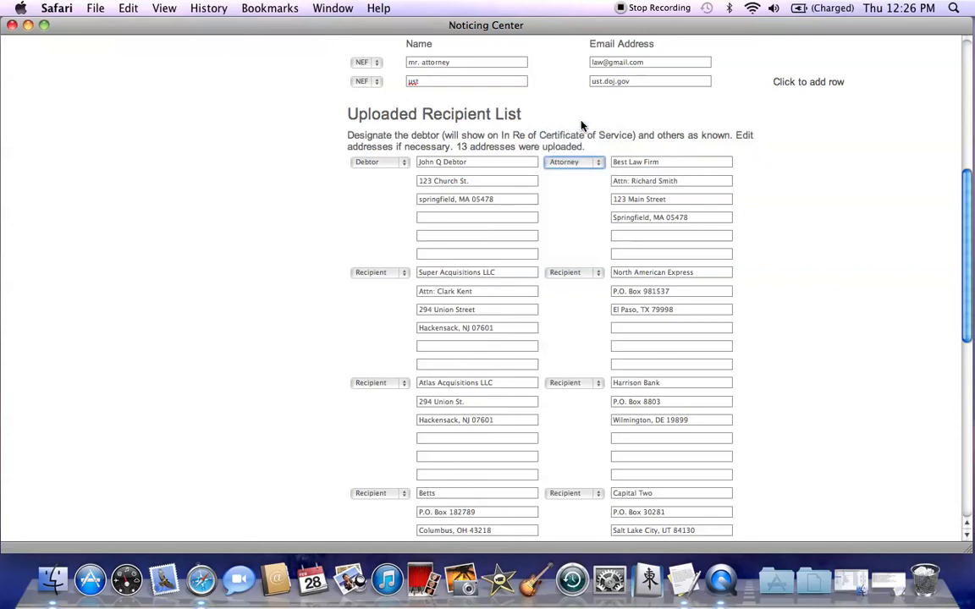
{"action": "left_click_drag", "start_coordinate": [972, 200], "coordinate": [972, 387]}
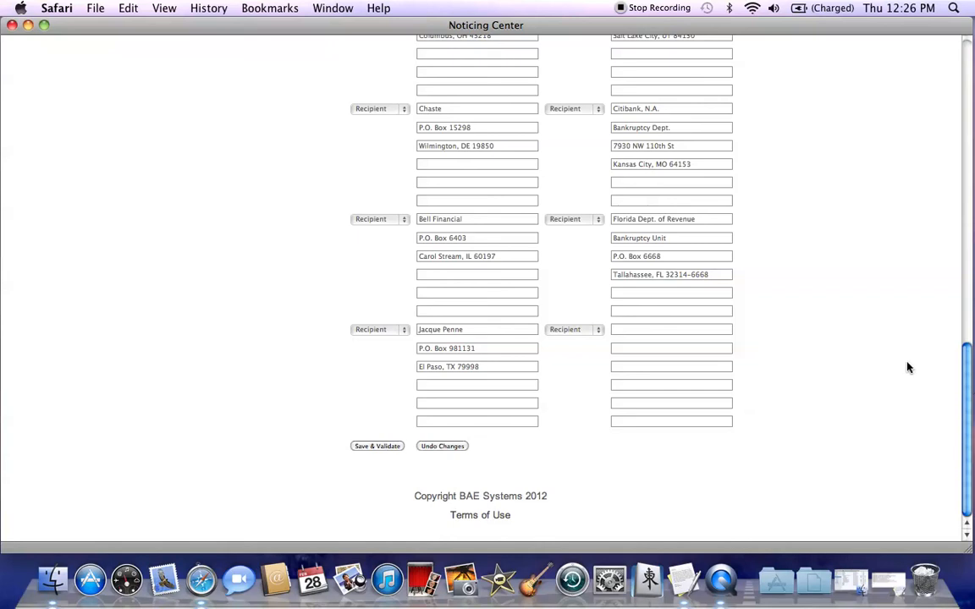
{"action": "left_click", "coordinate": [382, 448]}
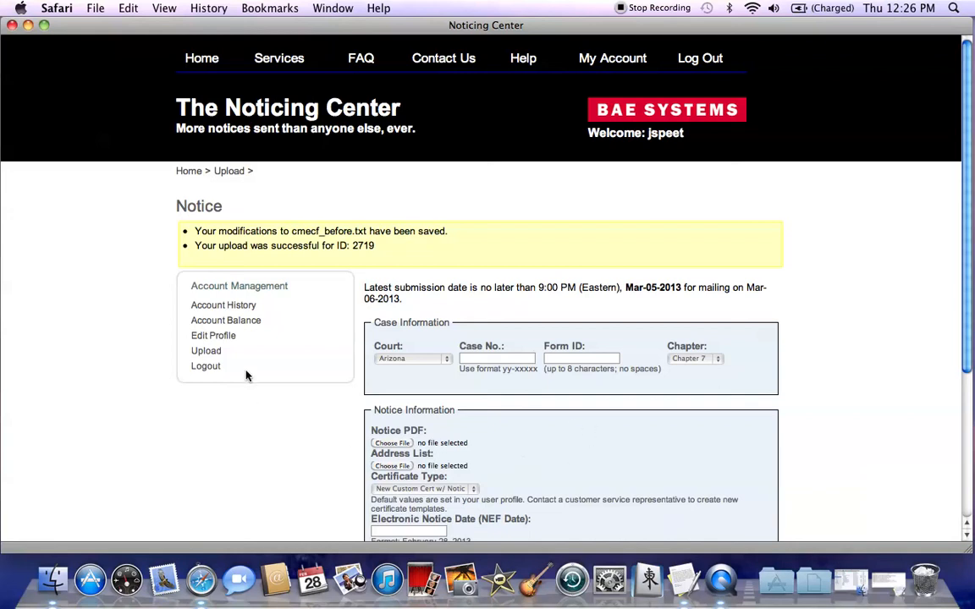
- From the account history, open the 11:43 test1 notice for editing, review its recipient list, and save and validate it
{"action": "left_click", "coordinate": [224, 306]}
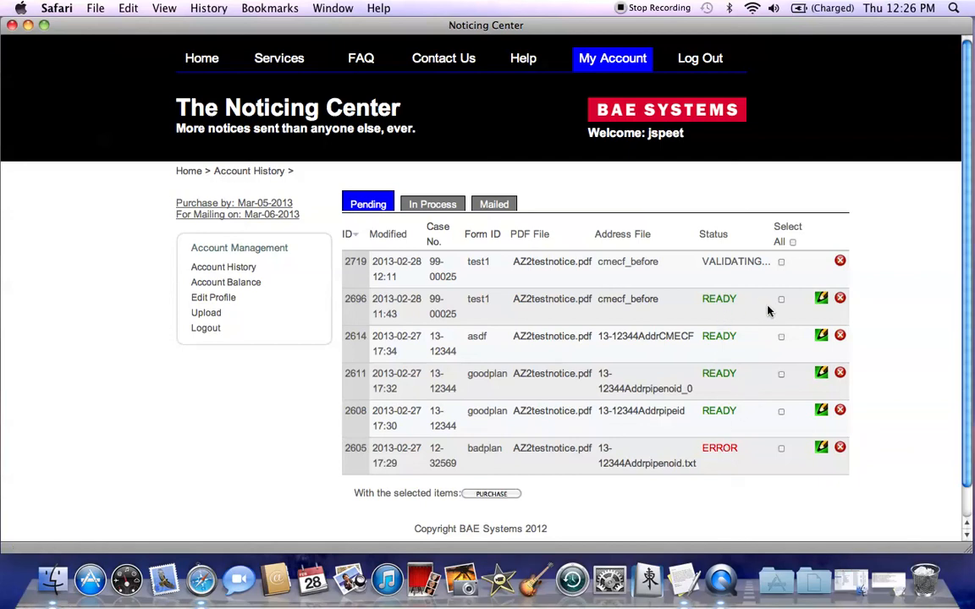
{"action": "left_click", "coordinate": [821, 302]}
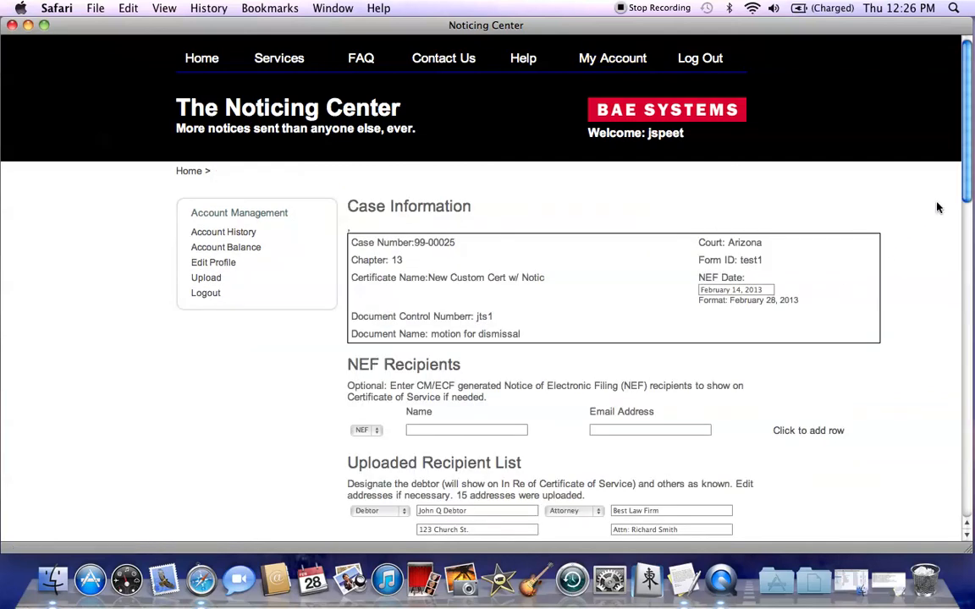
{"action": "left_click_drag", "start_coordinate": [966, 168], "coordinate": [956, 470]}
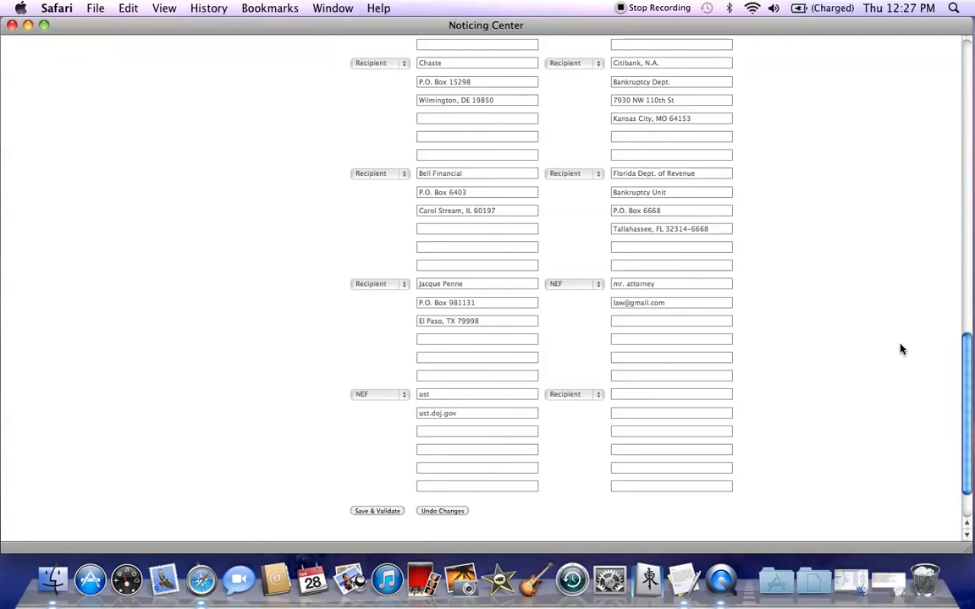
{"action": "left_click", "coordinate": [380, 512]}
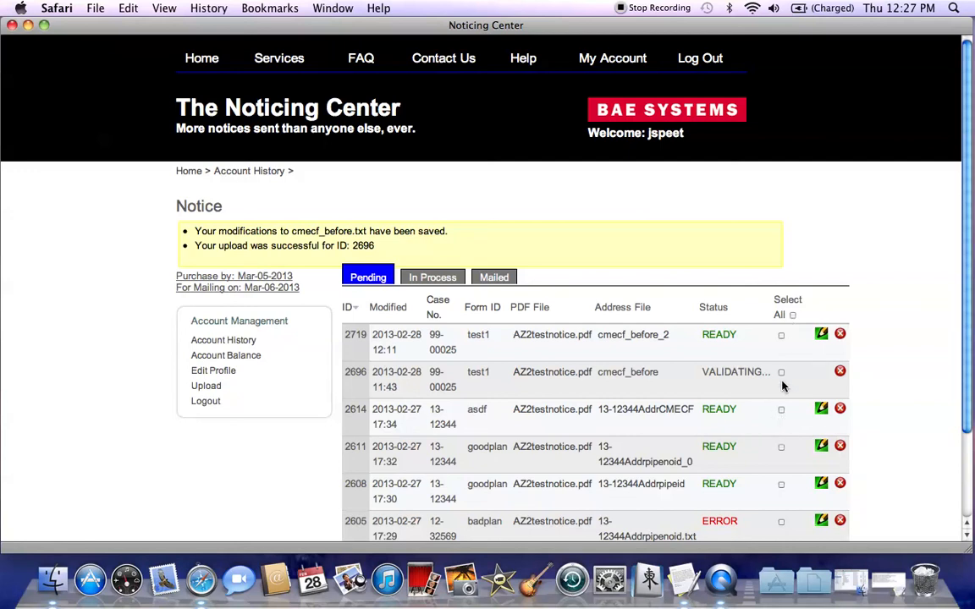
{"action": "left_click", "coordinate": [781, 412]}
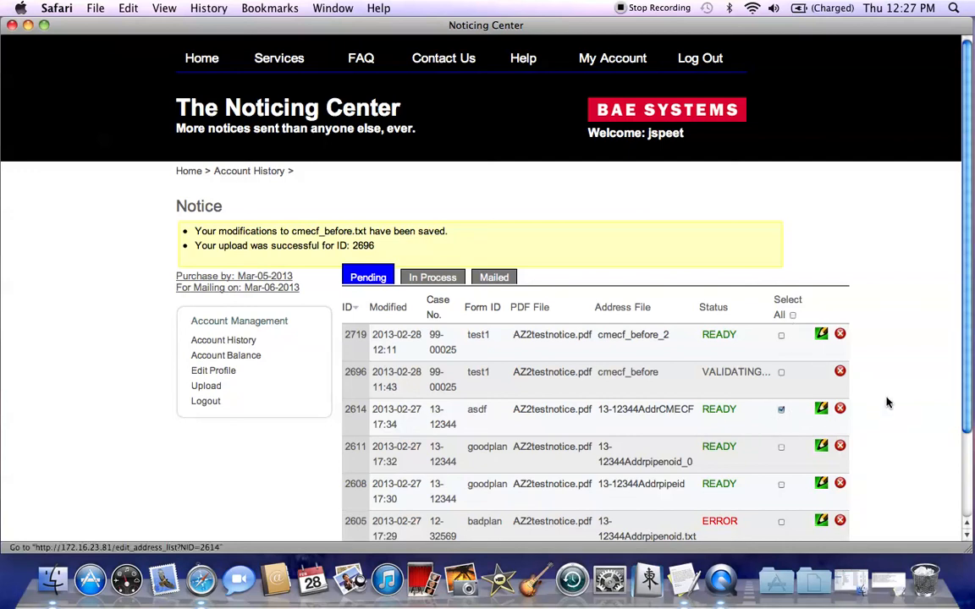
{"action": "scroll", "coordinate": [968, 370], "scroll_direction": "down", "scroll_amount": 5}
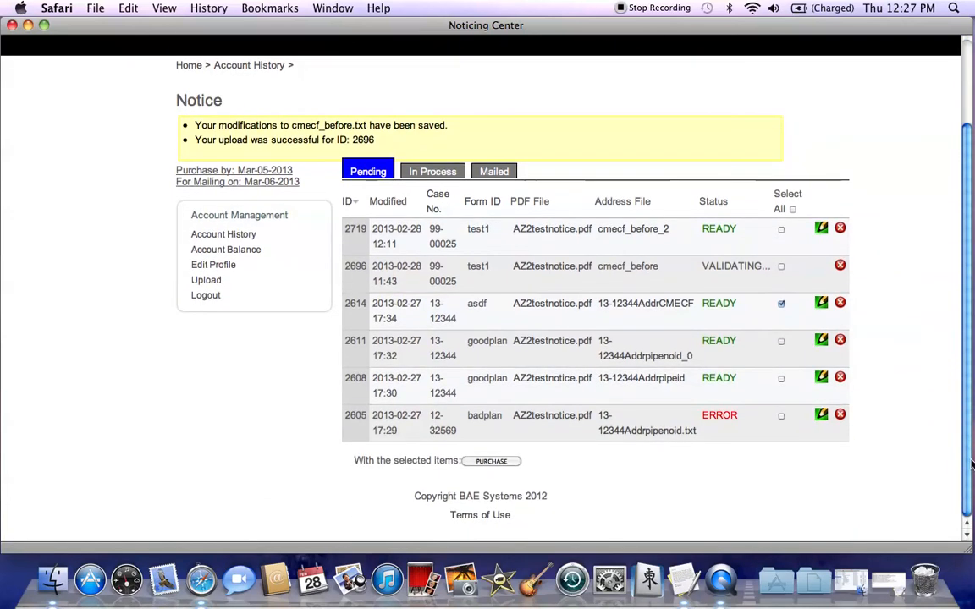
{"action": "left_click", "coordinate": [489, 462]}
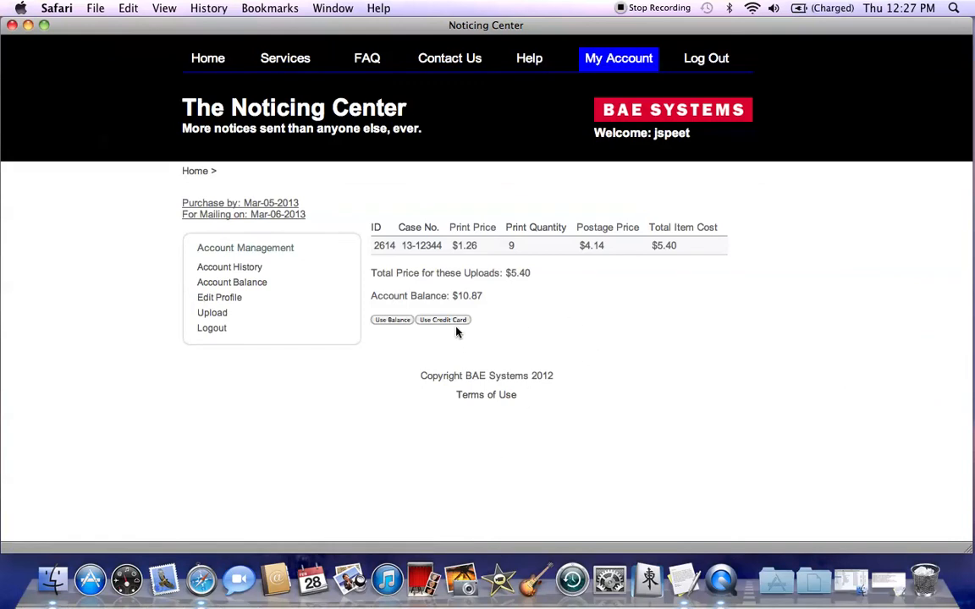
{"action": "left_click", "coordinate": [387, 322]}
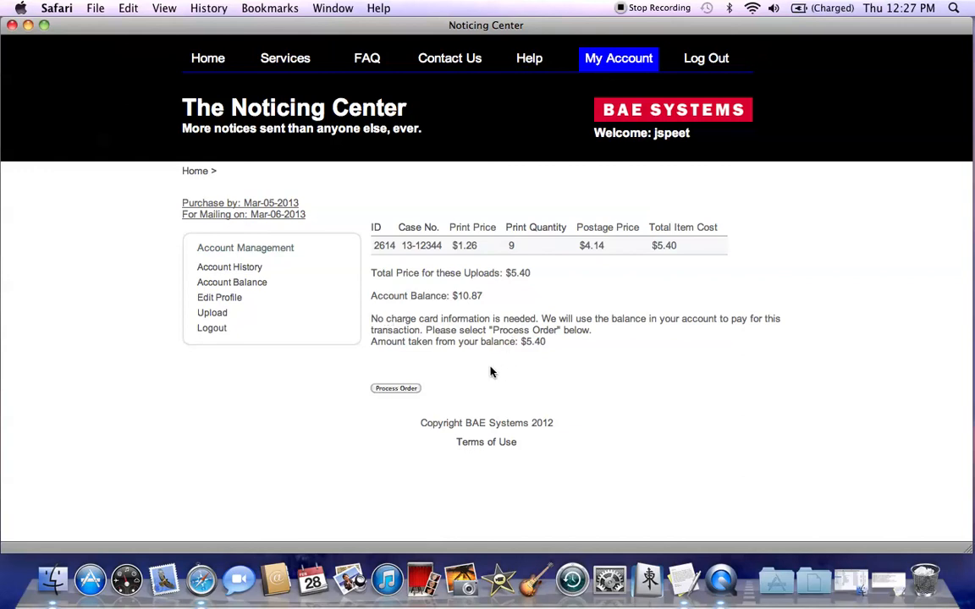
{"action": "left_click", "coordinate": [399, 389]}
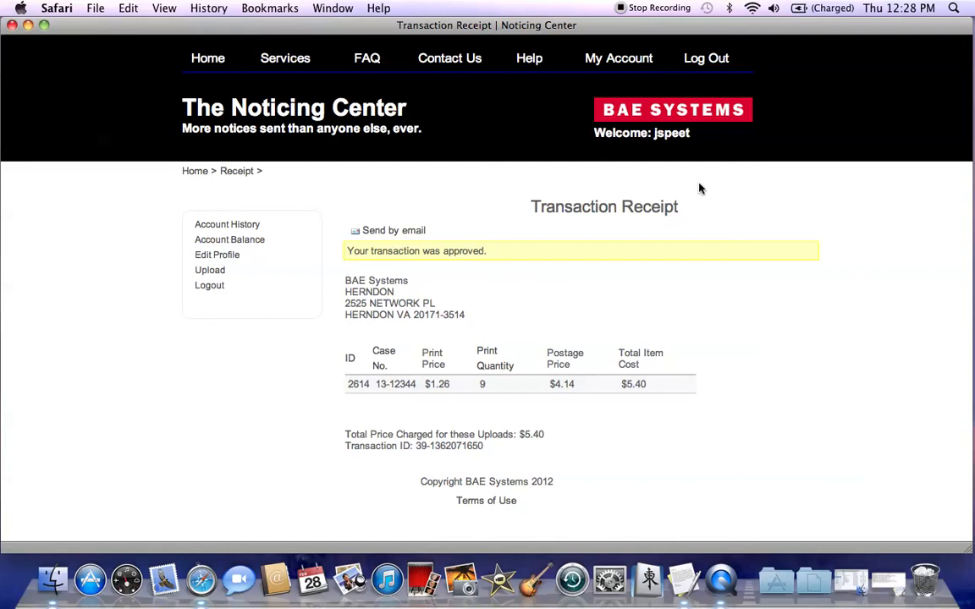
- Open The Noticing Center's contact information page
{"action": "left_click", "coordinate": [452, 61]}
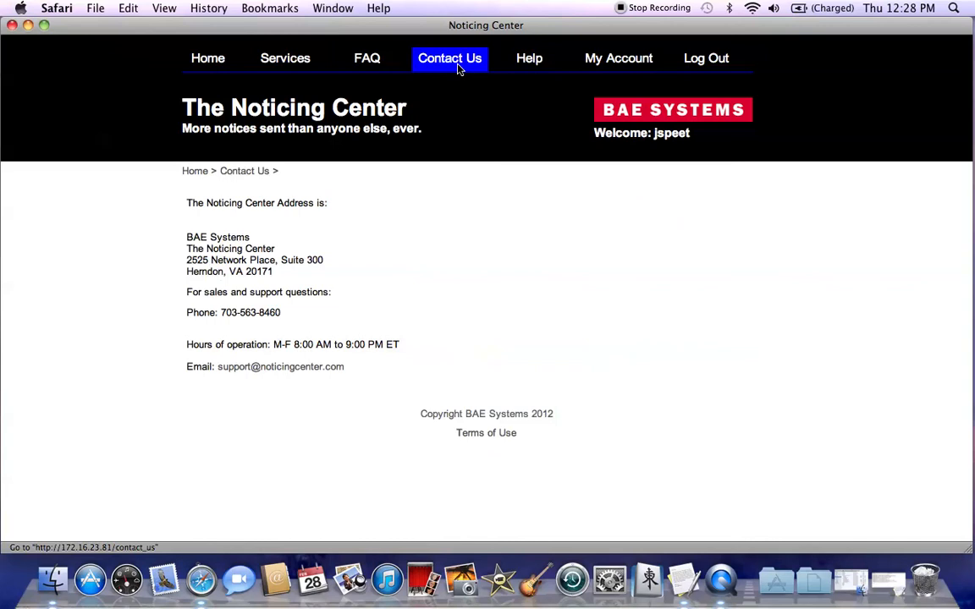